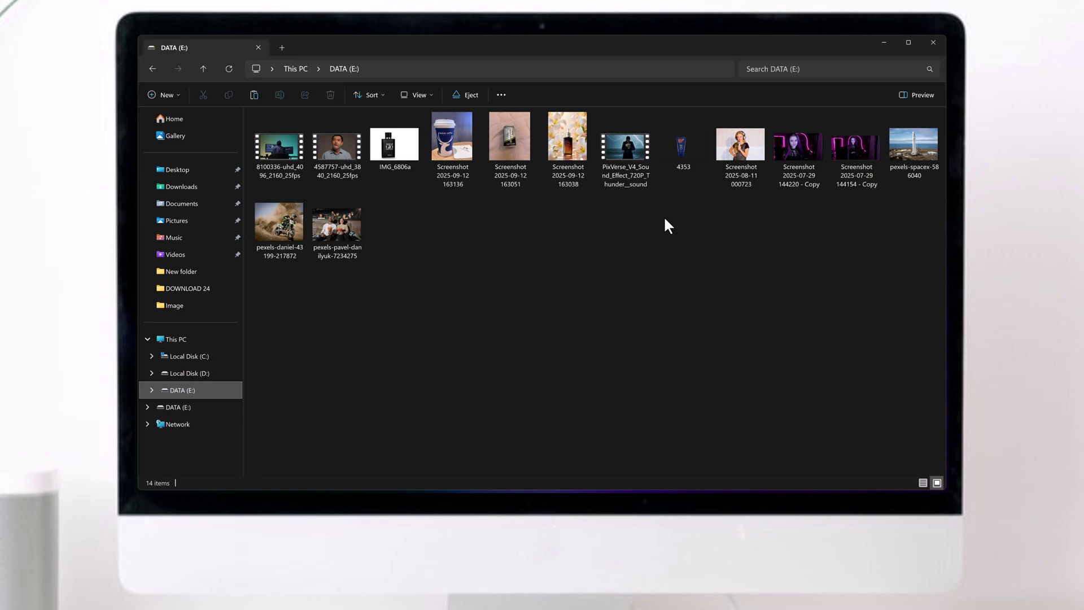
Preview the 4587757-uhd video clip, then permanently delete all 14 files on DATA (E:)
{"action": "double_click", "coordinate": [358, 171]}
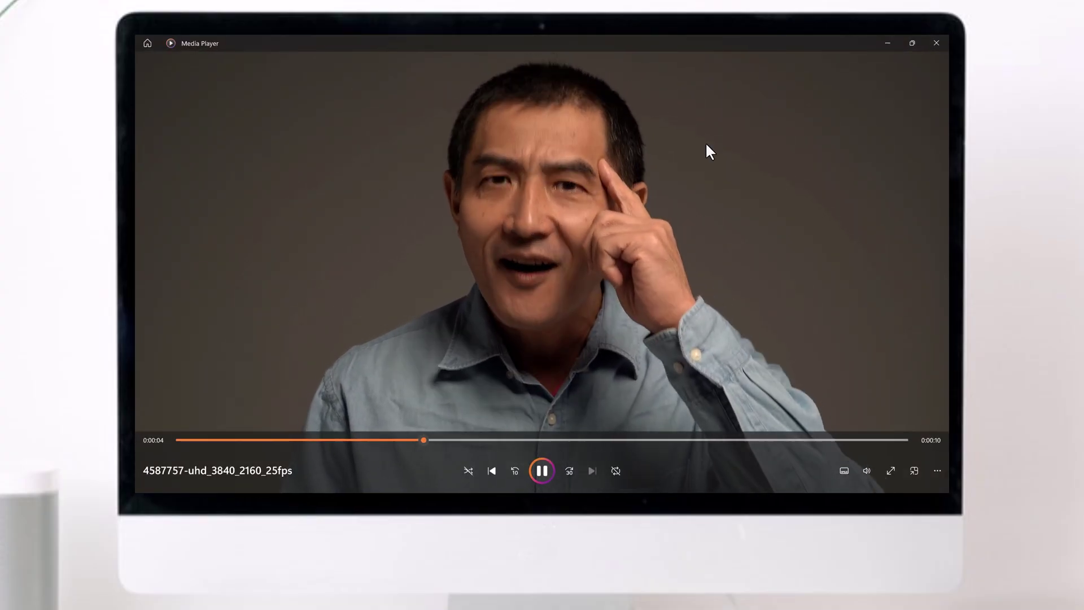
{"action": "left_click", "coordinate": [937, 42]}
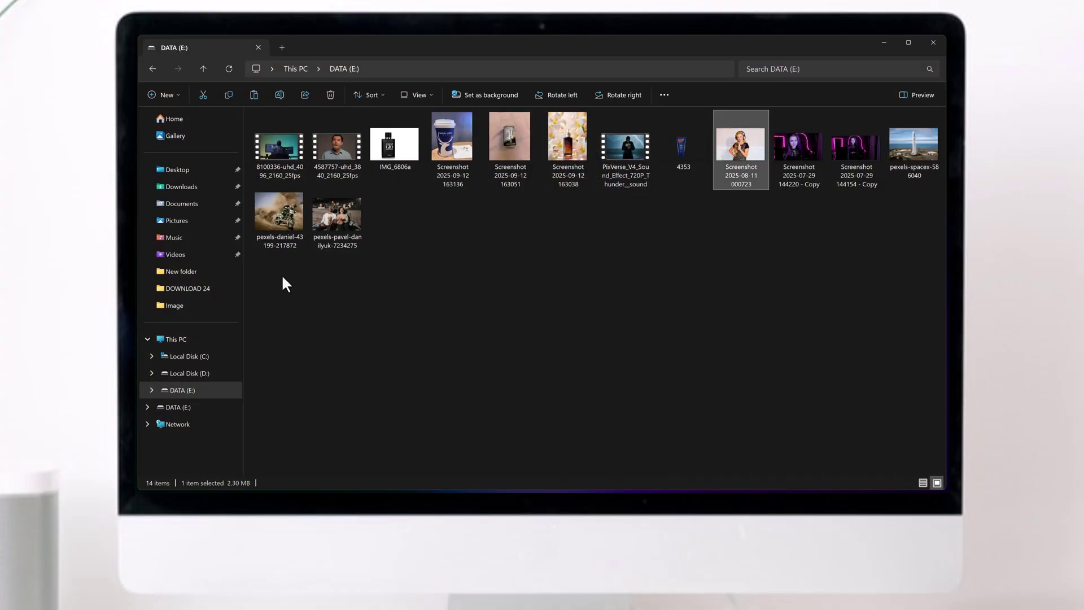
{"action": "left_click_drag", "start_coordinate": [283, 280], "coordinate": [938, 145]}
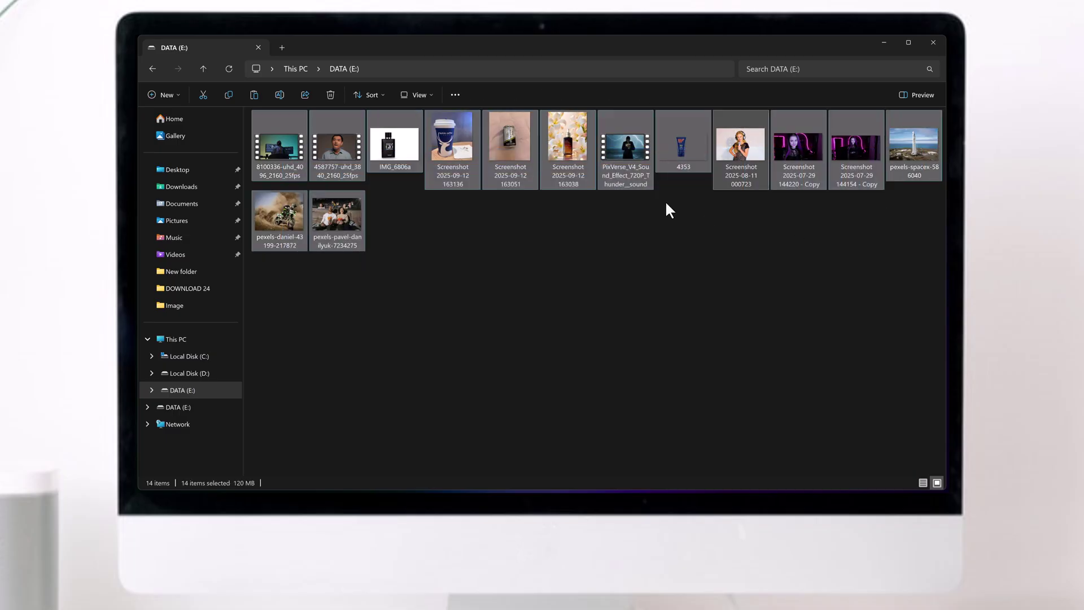
{"action": "right_click", "coordinate": [622, 157]}
{"action": "left_click", "coordinate": [778, 114]}
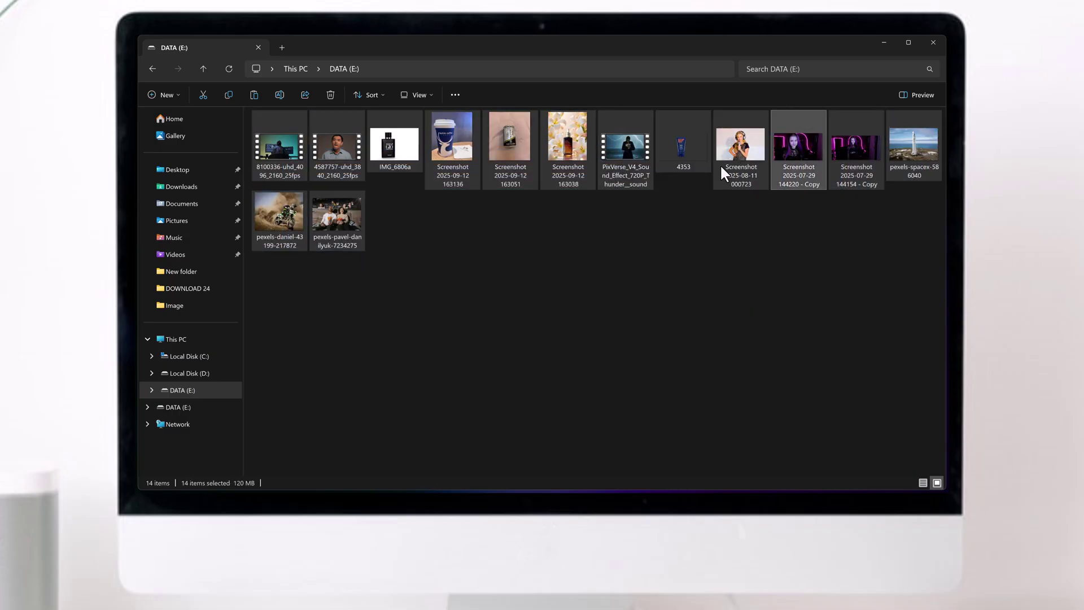
{"action": "left_click", "coordinate": [583, 281]}
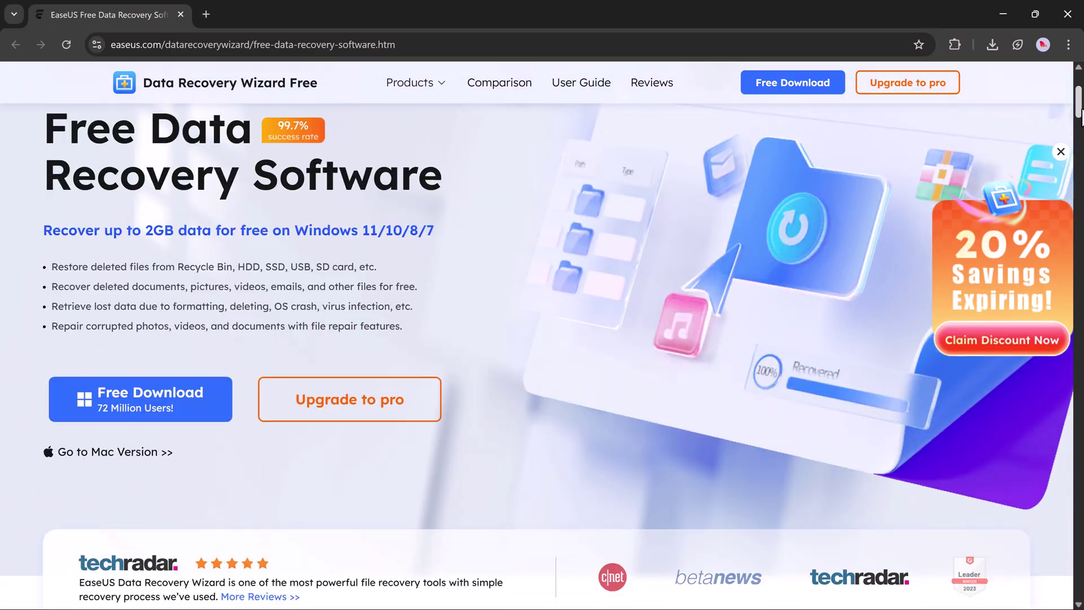
Scroll the EaseUS download page, reviewing supported storage devices and the File Types 1000+ list
{"action": "scroll", "coordinate": [1082, 115], "scroll_direction": "down", "scroll_amount": 10}
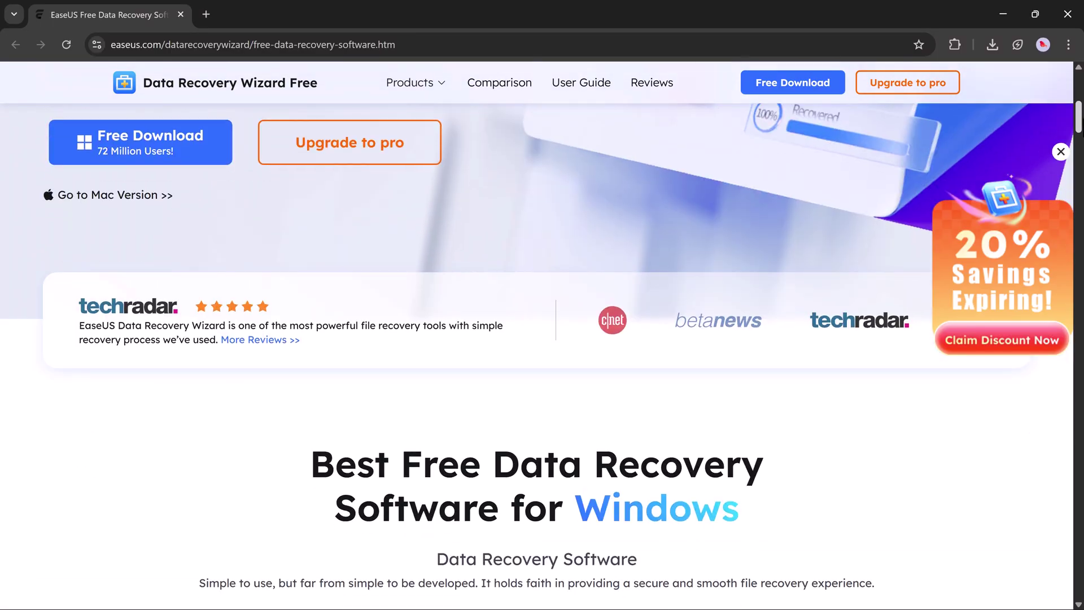
{"action": "scroll", "coordinate": [537, 338], "scroll_direction": "down", "scroll_amount": 15}
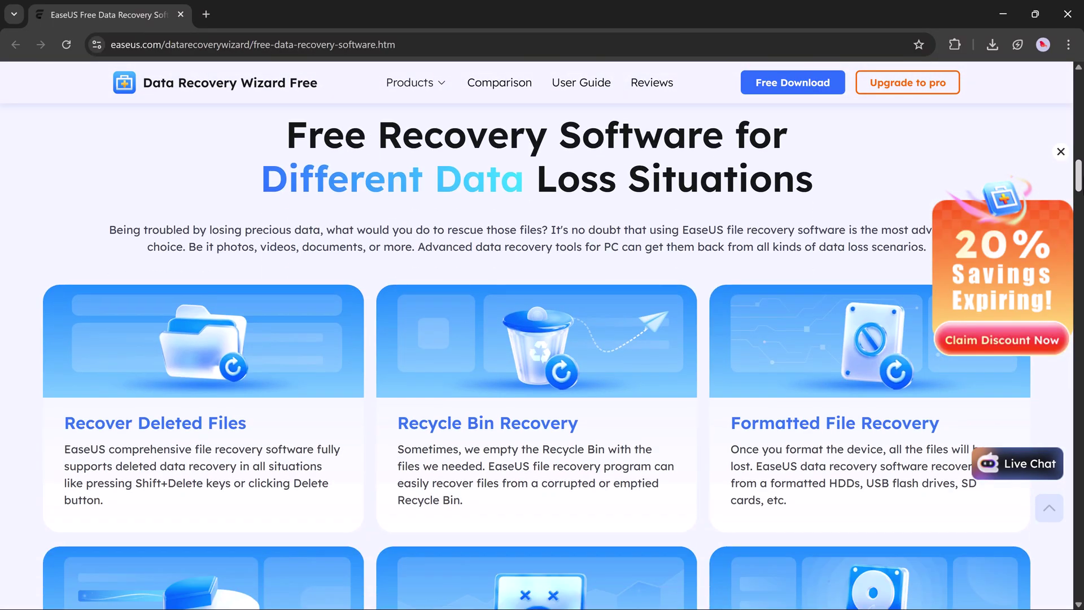
{"action": "scroll", "coordinate": [536, 339], "scroll_direction": "down", "scroll_amount": 2}
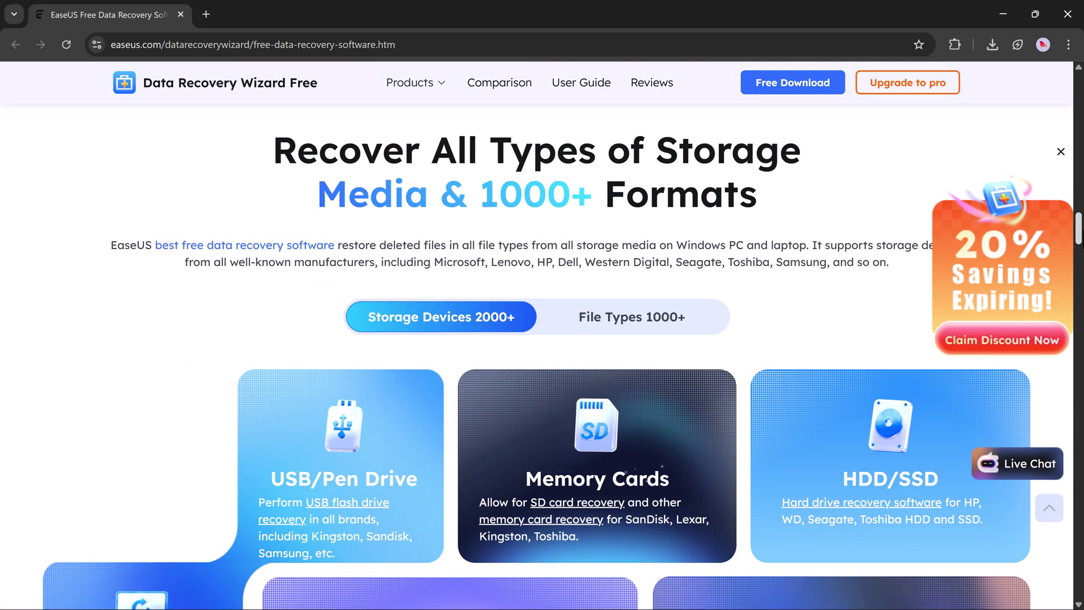
{"action": "left_click", "coordinate": [673, 320]}
{"action": "scroll", "coordinate": [1082, 266], "scroll_direction": "down", "scroll_amount": 4}
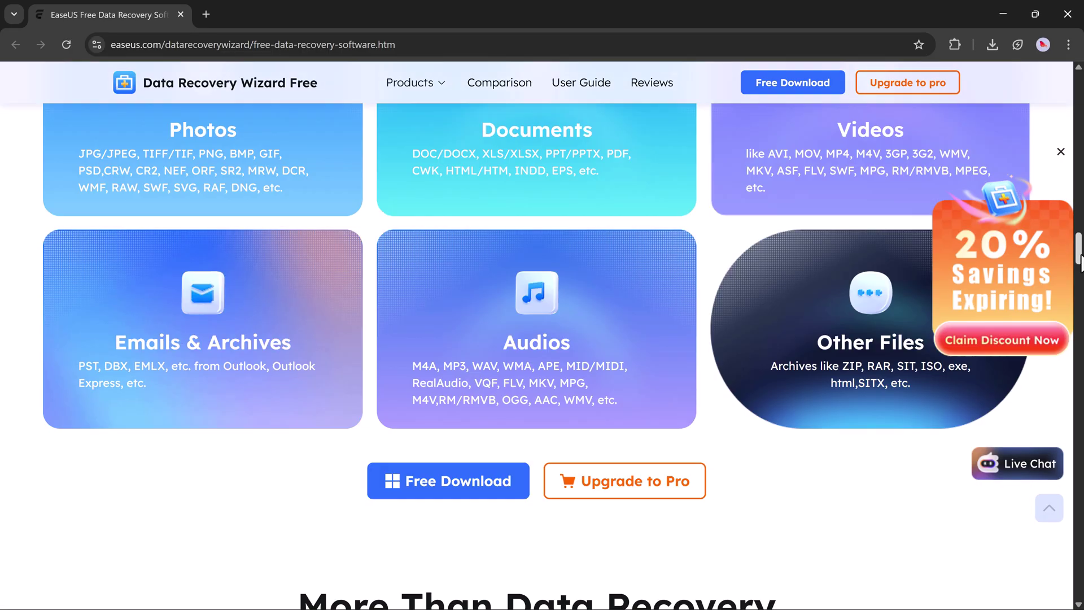
{"action": "left_click_drag", "start_coordinate": [1081, 265], "coordinate": [1081, 88]}
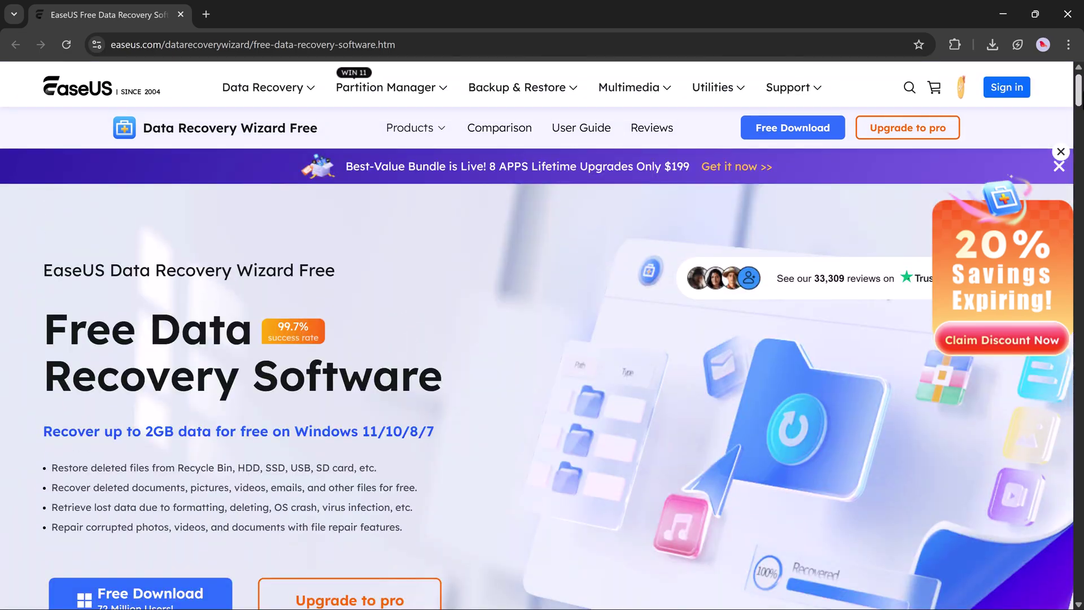
{"action": "scroll", "coordinate": [672, 252], "scroll_direction": "down", "scroll_amount": 1}
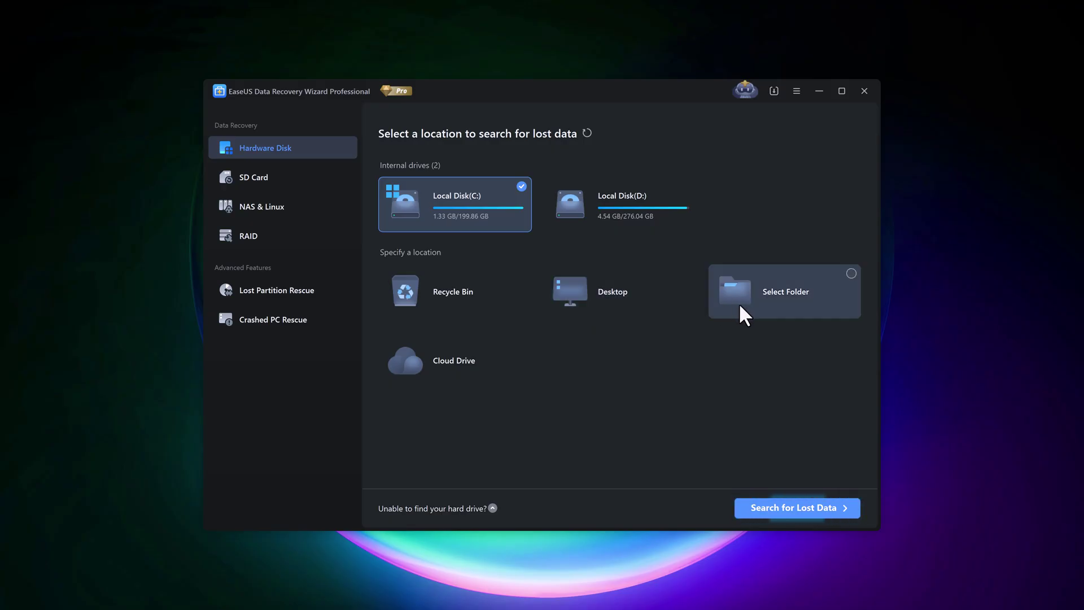
Open the SD Card page for recovering lost photos and videos from a memory card
{"action": "left_click", "coordinate": [288, 178]}
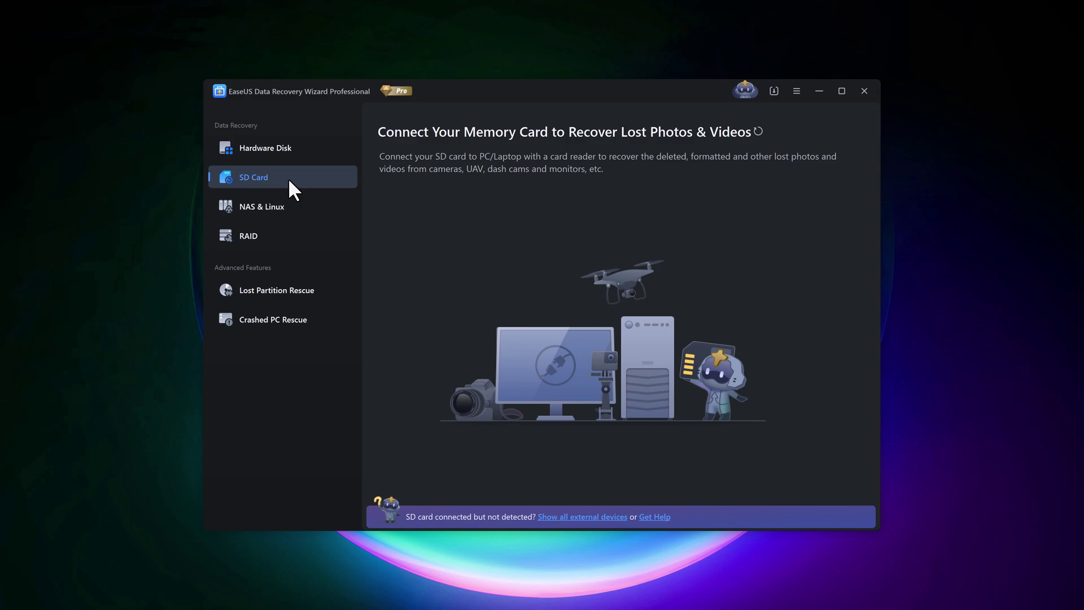
View the NAS & Linux, RAID, Lost Partition Rescue and Crashed PC Rescue pages, then return to Hardware Disk
{"action": "left_click", "coordinate": [282, 206]}
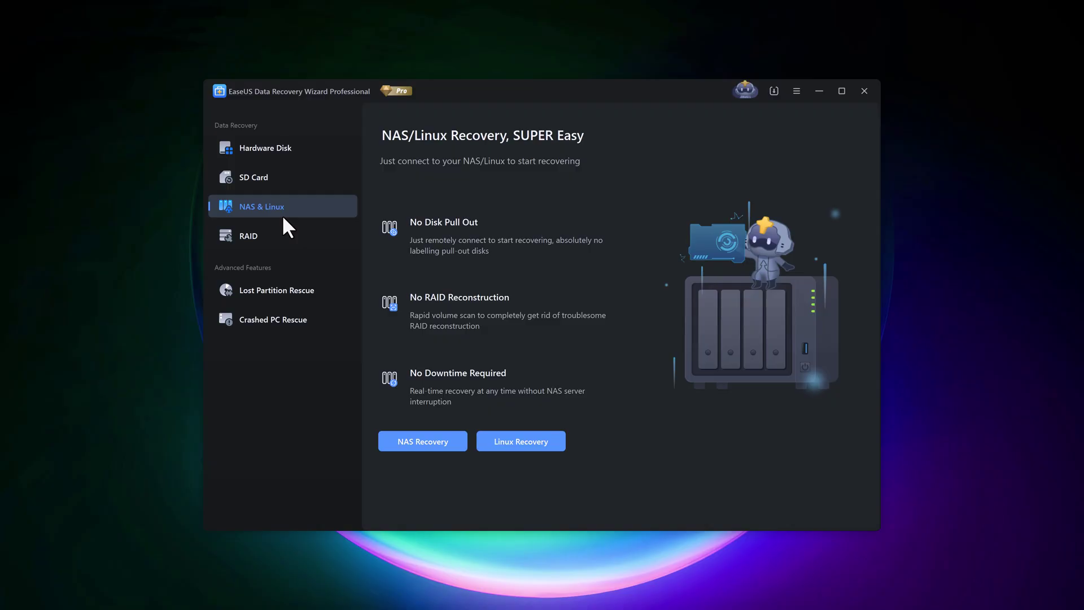
{"action": "left_click", "coordinate": [283, 239]}
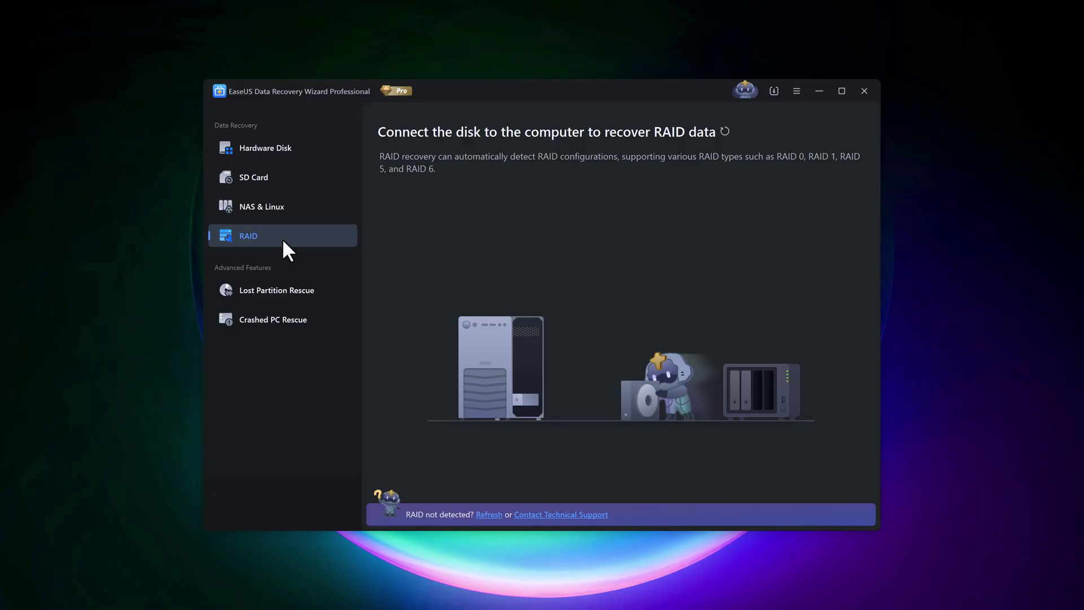
{"action": "left_click", "coordinate": [278, 292]}
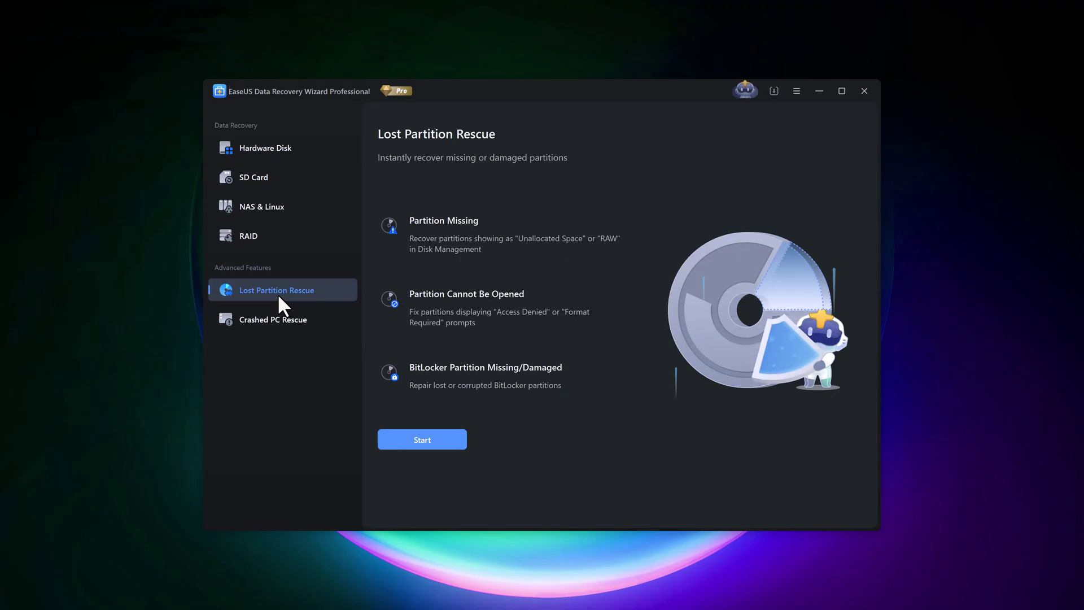
{"action": "left_click", "coordinate": [274, 319]}
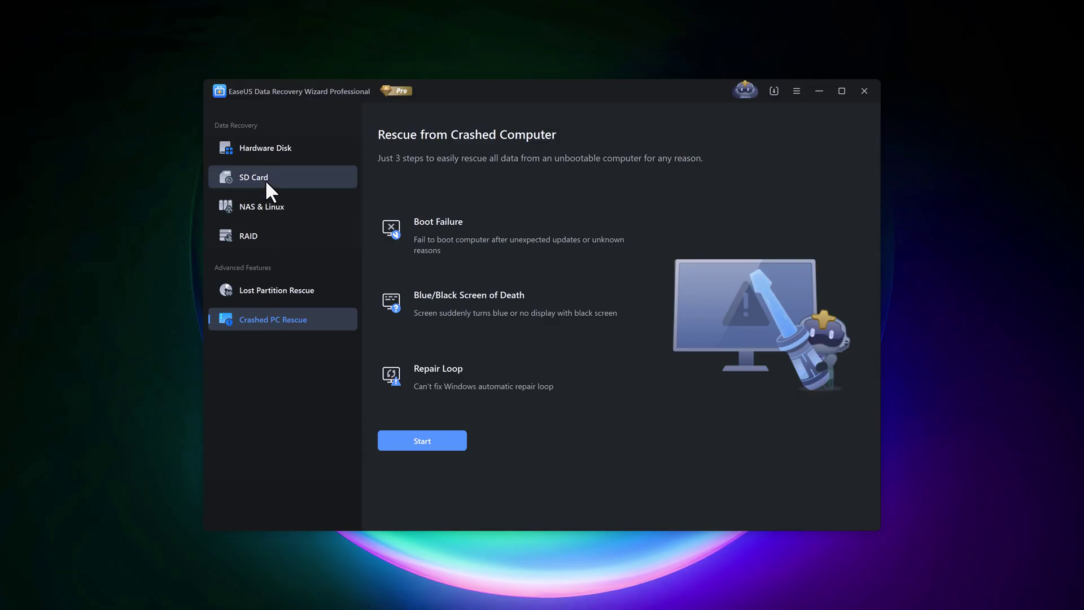
{"action": "left_click", "coordinate": [266, 147]}
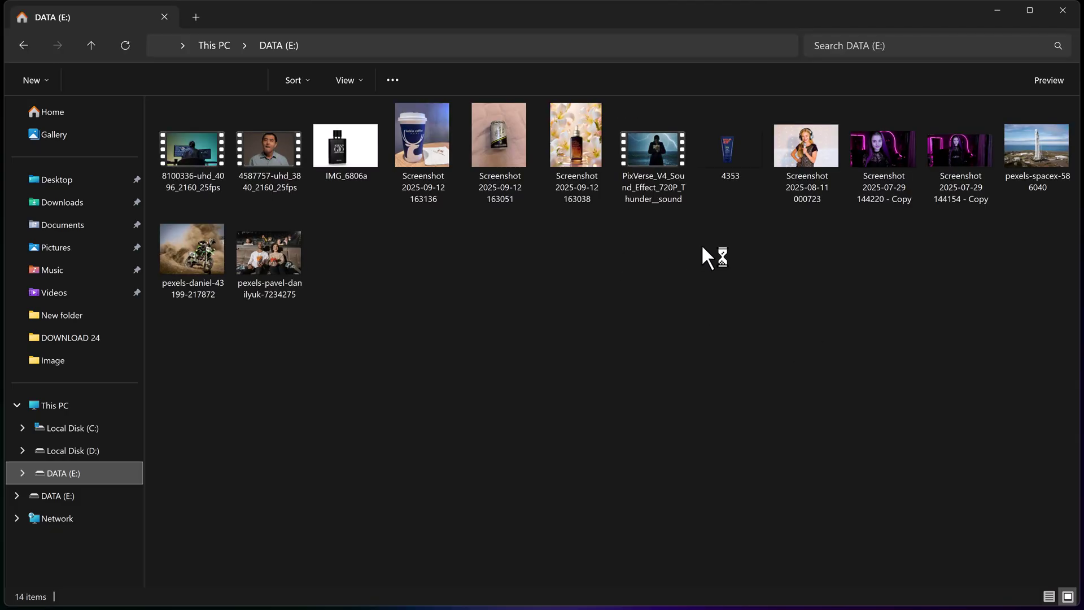
Play the 4587757-uhd_3840_2160_25fps clip from DATA (E:) and close Media Player
{"action": "double_click", "coordinate": [297, 184]}
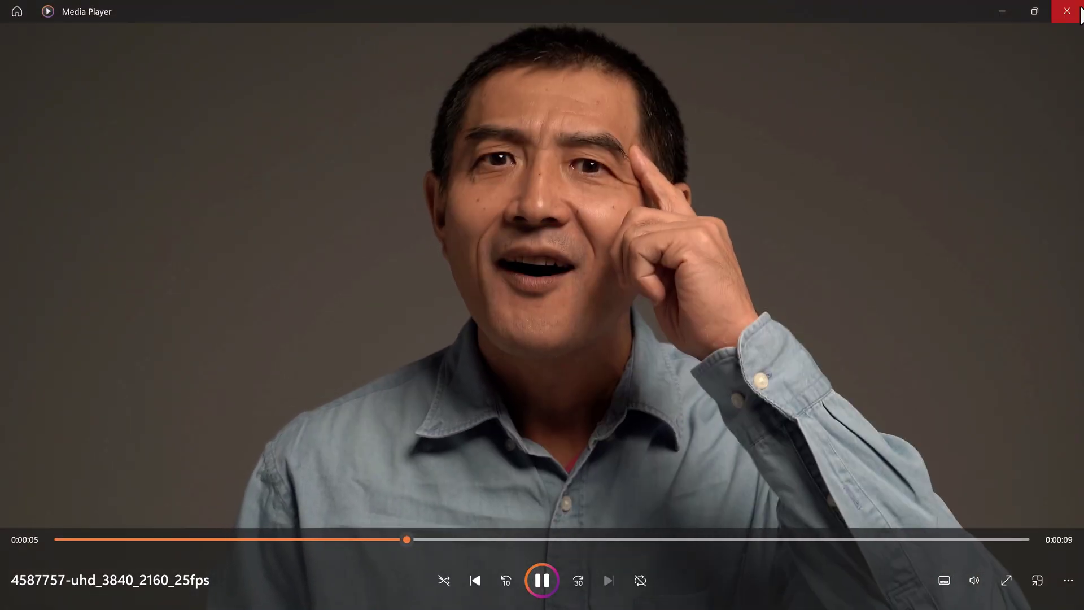
{"action": "left_click", "coordinate": [1067, 10]}
Select all 14 files on DATA (E:) and permanently delete them, confirming with Yes
{"action": "left_click_drag", "start_coordinate": [195, 321], "coordinate": [1076, 161]}
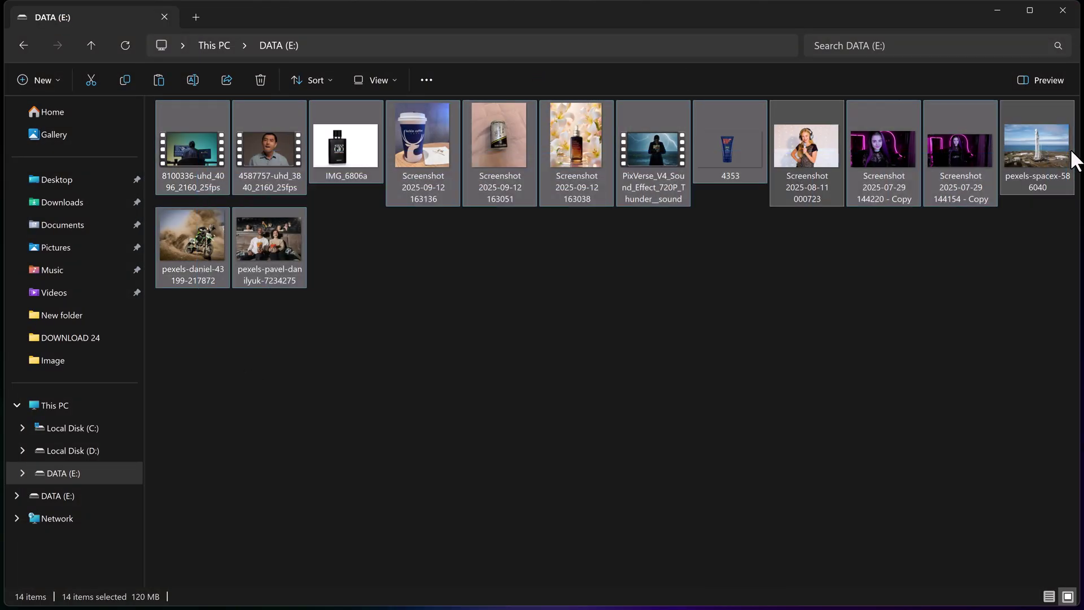
{"action": "right_click", "coordinate": [650, 164]}
{"action": "left_click", "coordinate": [858, 107]}
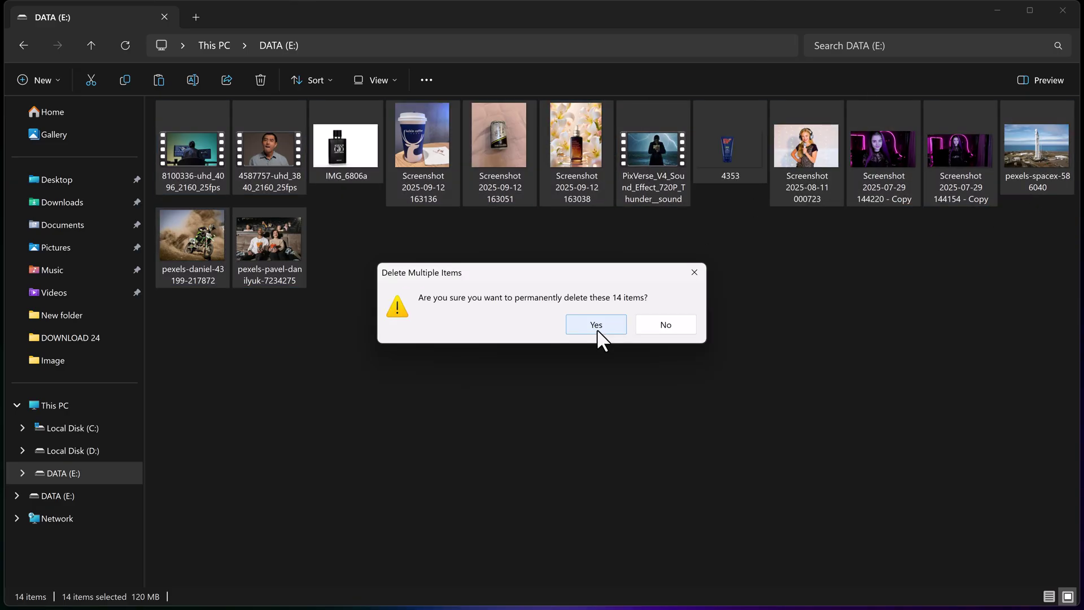
{"action": "left_click", "coordinate": [597, 329]}
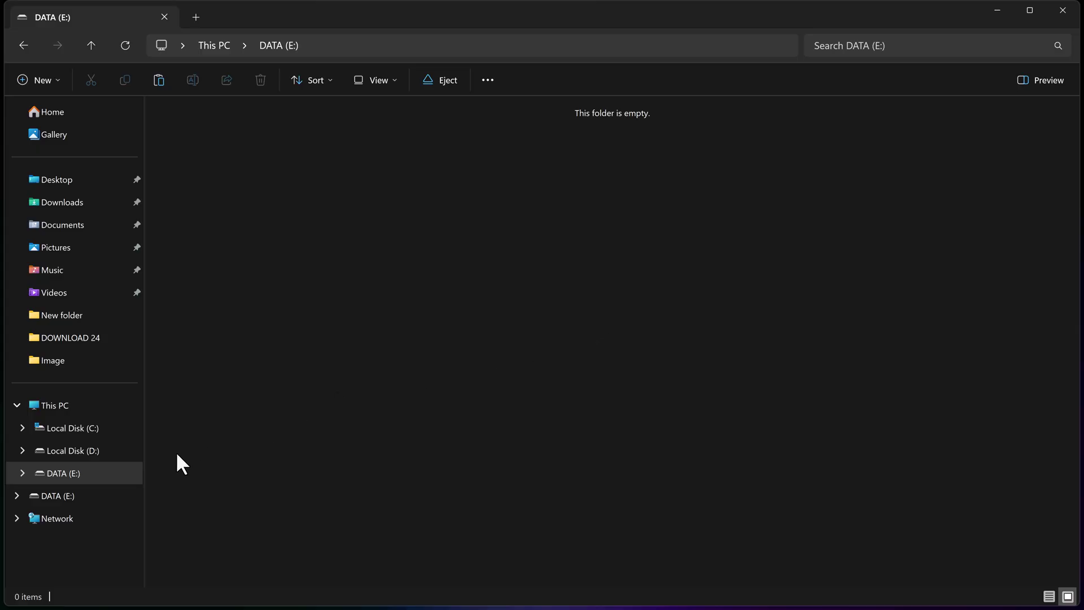
Close File Explorer, start scanning DATA (E:) in EaseUS, and dismiss the three tour tips
{"action": "left_click", "coordinate": [1063, 12]}
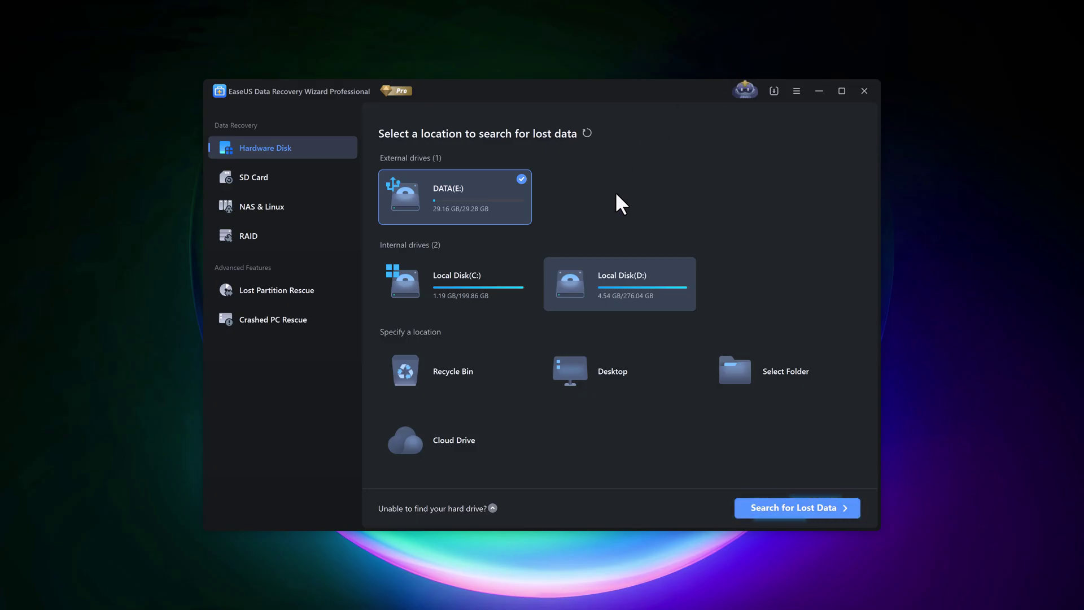
{"action": "double_click", "coordinate": [461, 203]}
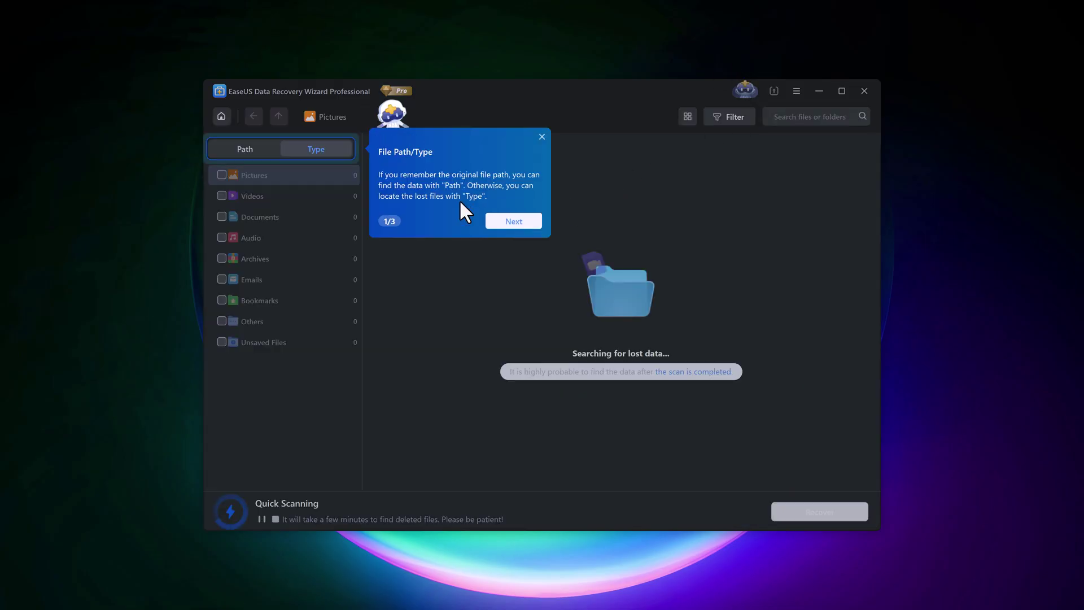
{"action": "left_click", "coordinate": [513, 226]}
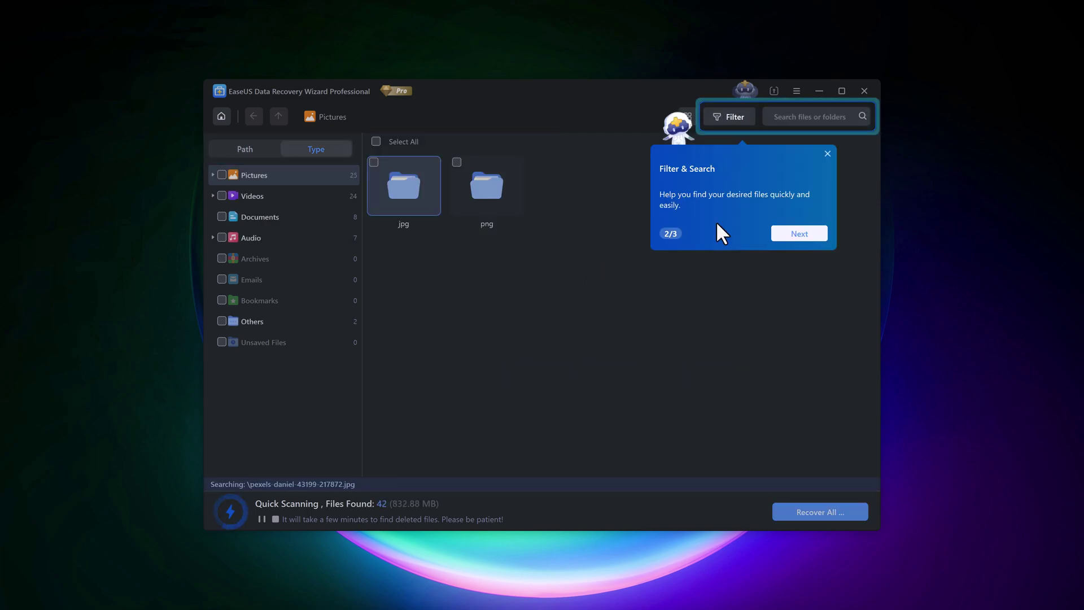
{"action": "left_click", "coordinate": [787, 231]}
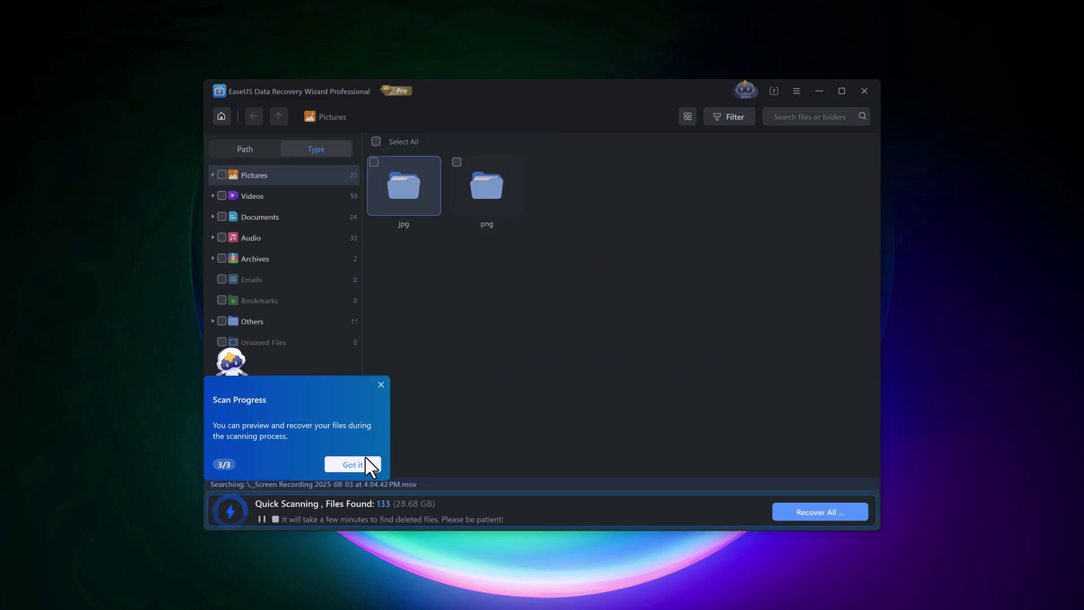
{"action": "left_click", "coordinate": [375, 468]}
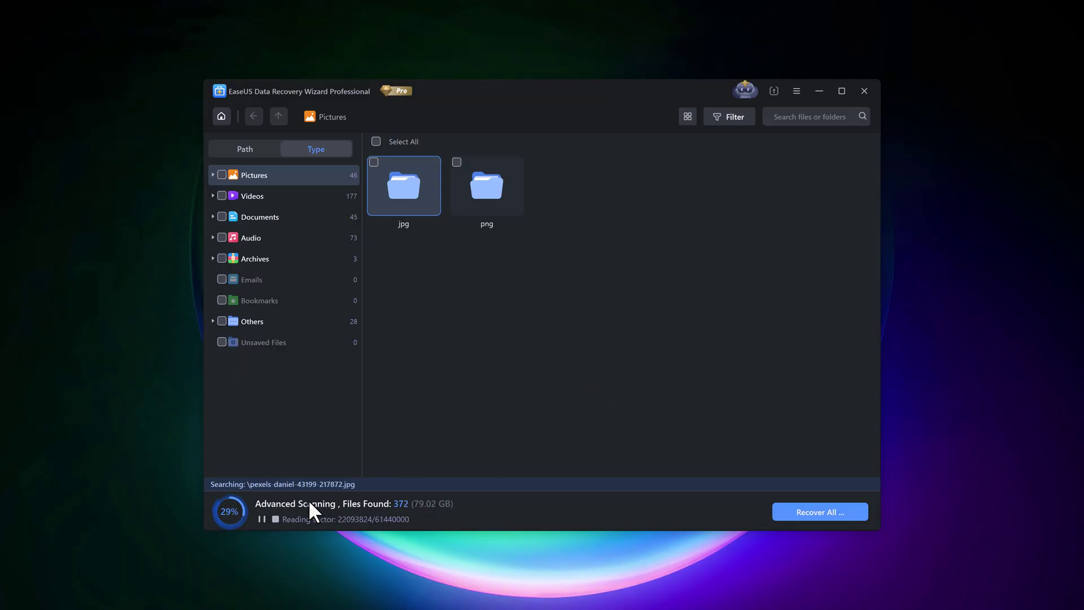
View the found files by Path, then by Type, and bring up the stop-scan confirmation
{"action": "left_click", "coordinate": [245, 147]}
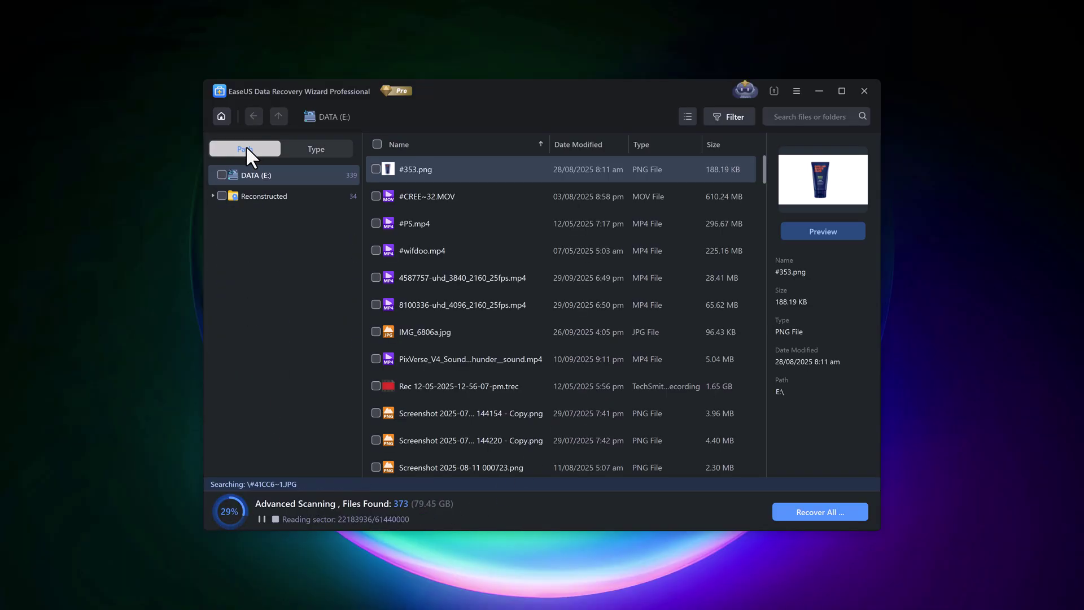
{"action": "scroll", "coordinate": [566, 325], "scroll_direction": "down", "scroll_amount": 1}
{"action": "scroll", "coordinate": [565, 324], "scroll_direction": "up", "scroll_amount": 1}
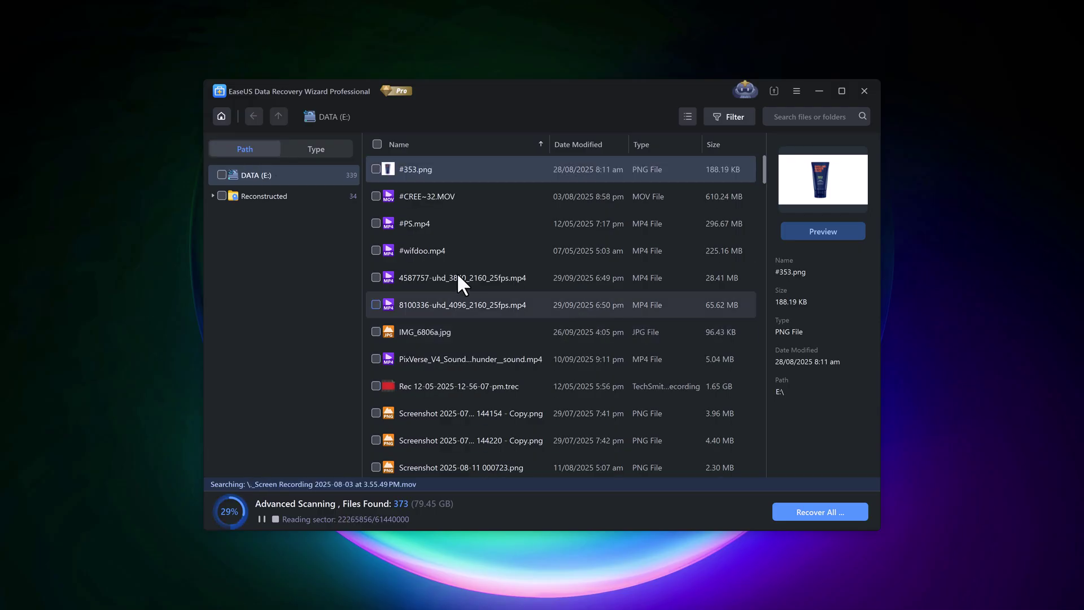
{"action": "left_click", "coordinate": [312, 150]}
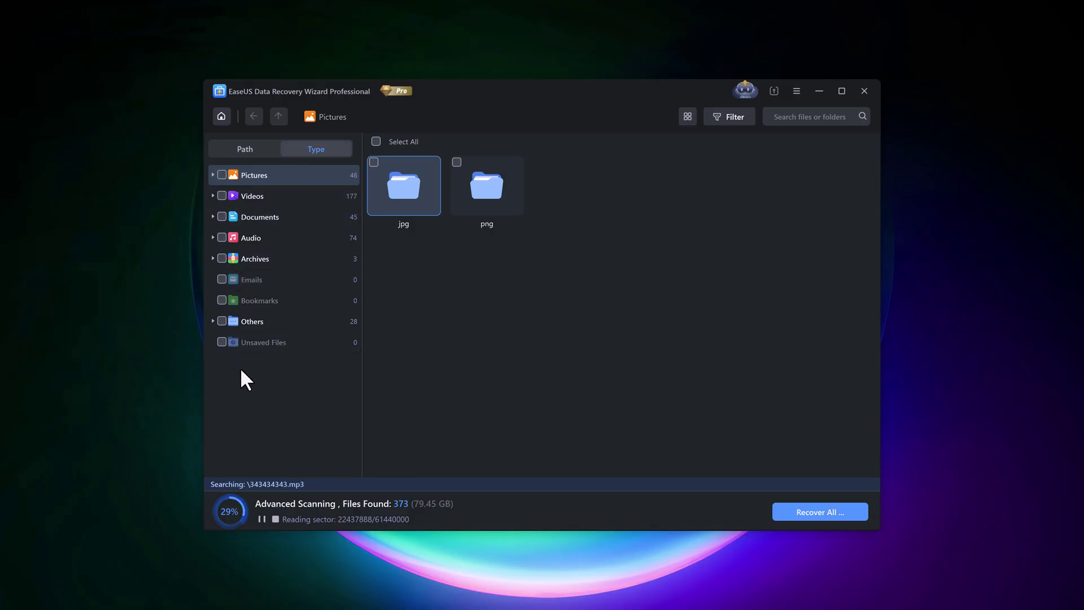
{"action": "left_click", "coordinate": [275, 519]}
Stop the scan and tick four JPG photos, including IMG_6806a.jpg and the motorbike and rocket shots
{"action": "left_click", "coordinate": [501, 364]}
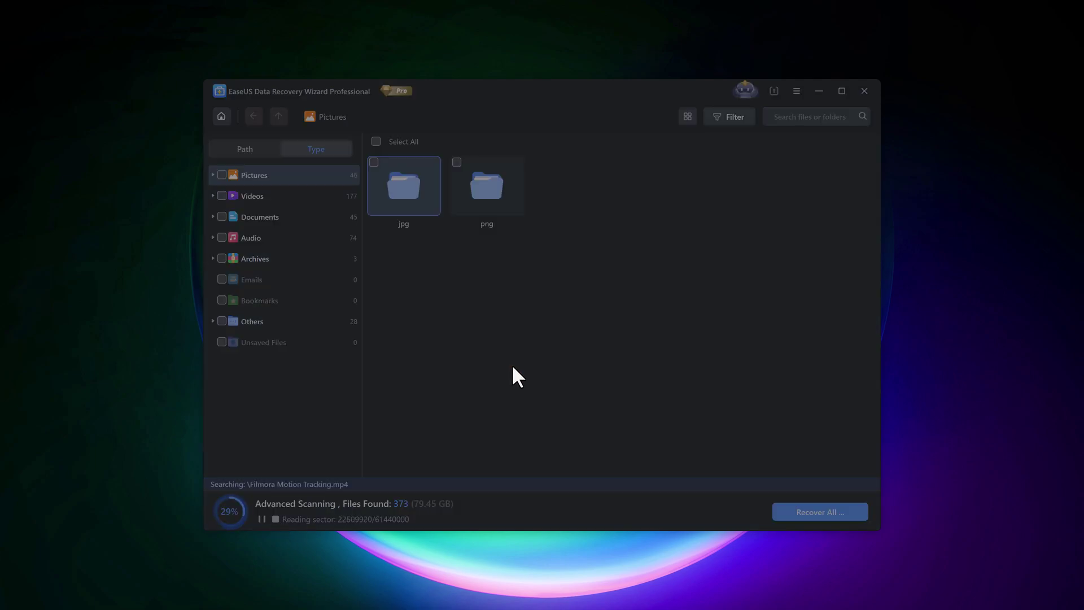
{"action": "left_click", "coordinate": [259, 199]}
{"action": "left_click", "coordinate": [259, 177]}
{"action": "double_click", "coordinate": [424, 184]}
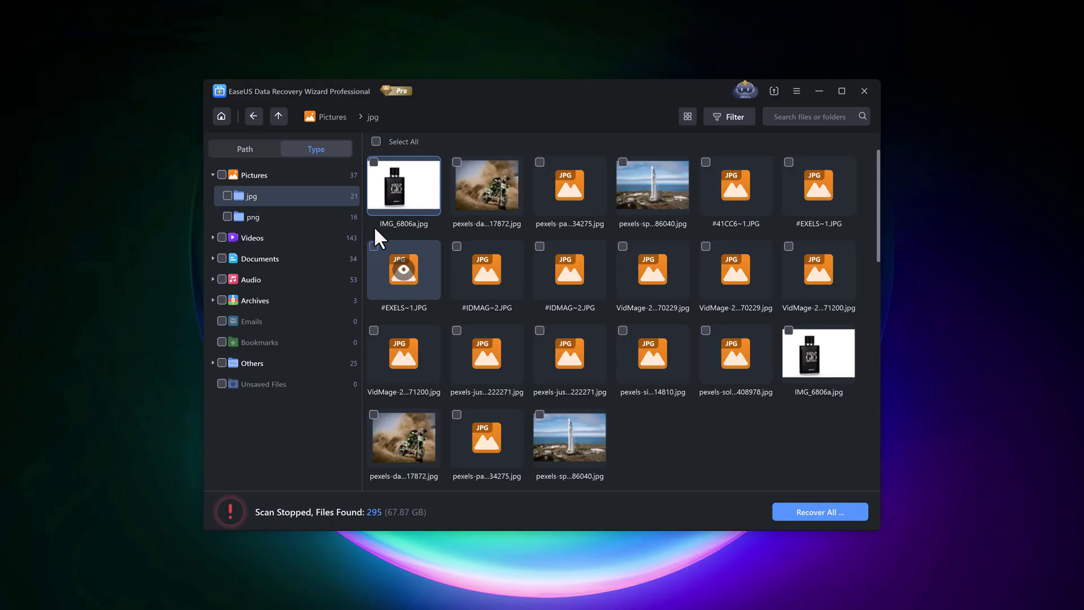
{"action": "left_click", "coordinate": [374, 163]}
{"action": "left_click", "coordinate": [457, 163]}
{"action": "left_click", "coordinate": [539, 163]}
{"action": "left_click", "coordinate": [623, 162]}
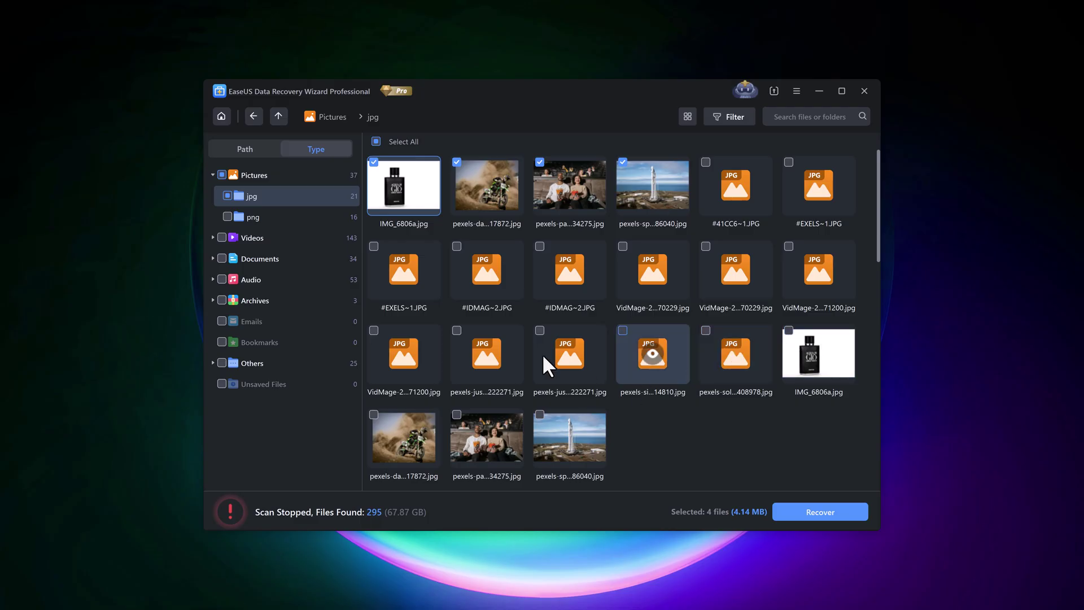
Tick eight PNG images for recovery, including both copies of #353.png
{"action": "left_click", "coordinate": [295, 216]}
{"action": "left_click", "coordinate": [374, 162]}
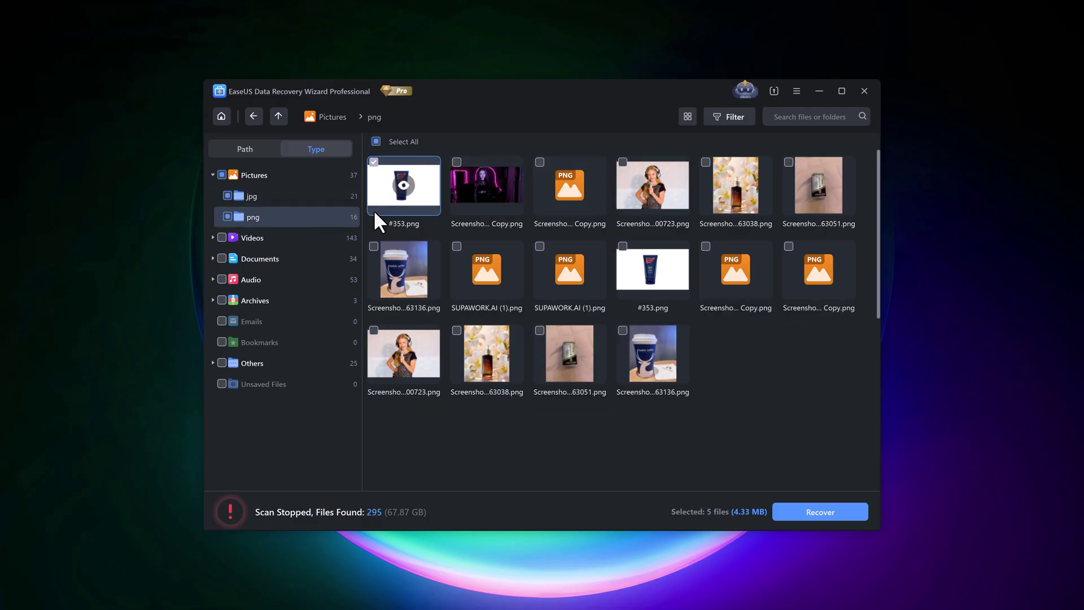
{"action": "left_click", "coordinate": [374, 246]}
{"action": "left_click", "coordinate": [457, 162]}
{"action": "left_click", "coordinate": [623, 163]}
{"action": "left_click", "coordinate": [707, 162]}
{"action": "left_click", "coordinate": [790, 162]}
{"action": "left_click", "coordinate": [623, 247]}
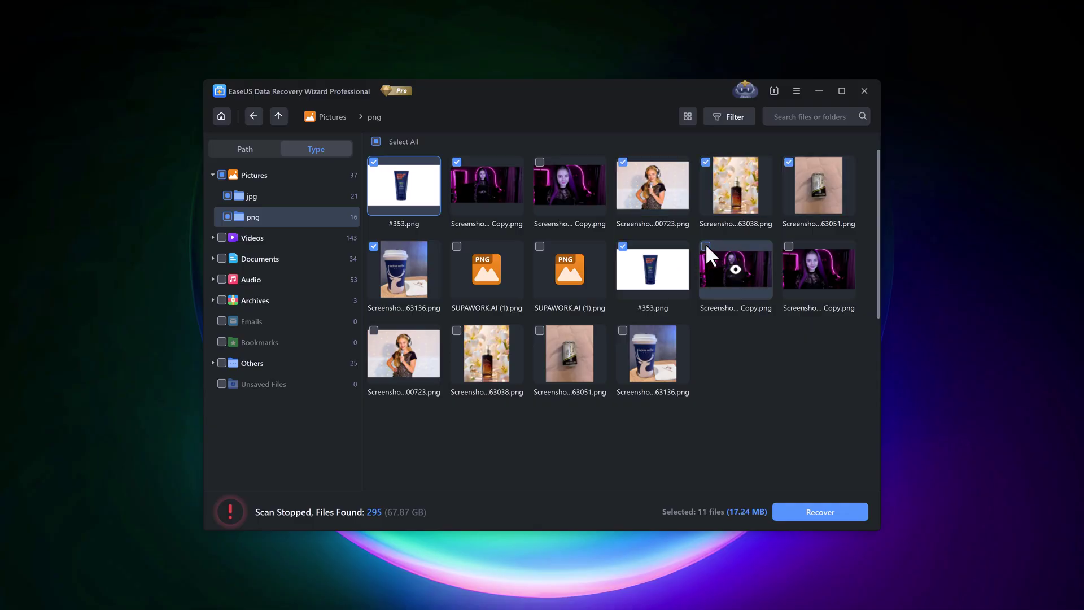
{"action": "left_click", "coordinate": [706, 246]}
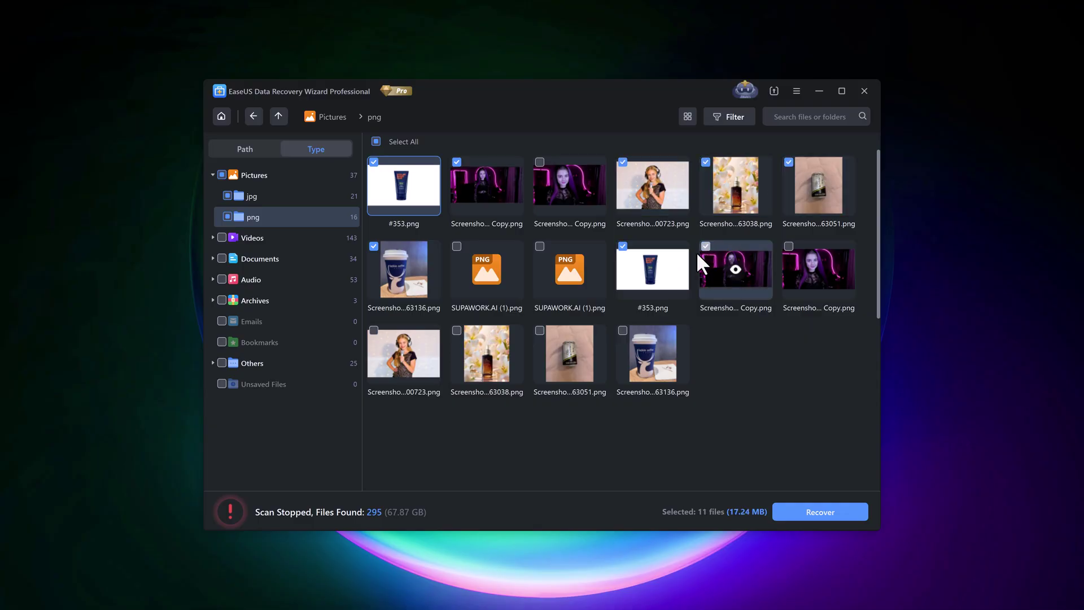
Tick the 4587757-uhd and 8100336-uhd 25fps MP4 videos for recovery
{"action": "left_click", "coordinate": [260, 240]}
{"action": "double_click", "coordinate": [423, 169]}
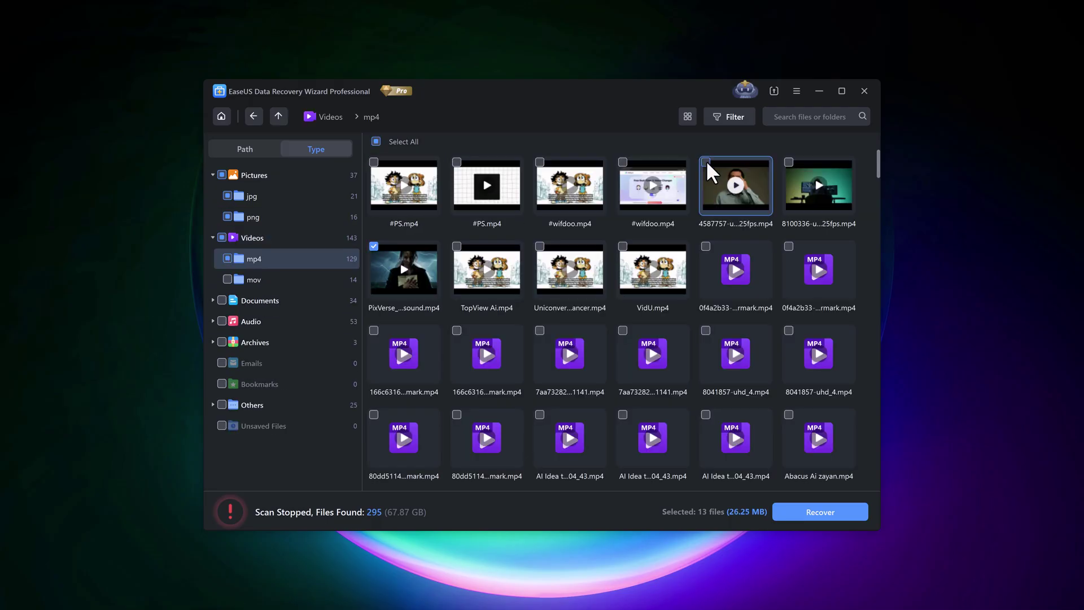
{"action": "left_click", "coordinate": [707, 162]}
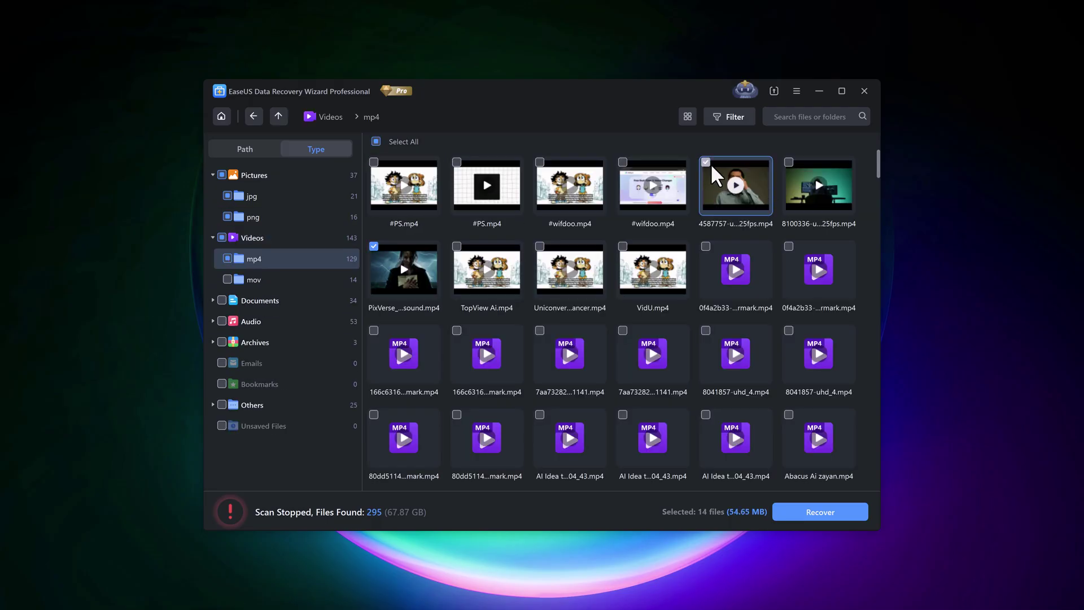
{"action": "left_click", "coordinate": [791, 162]}
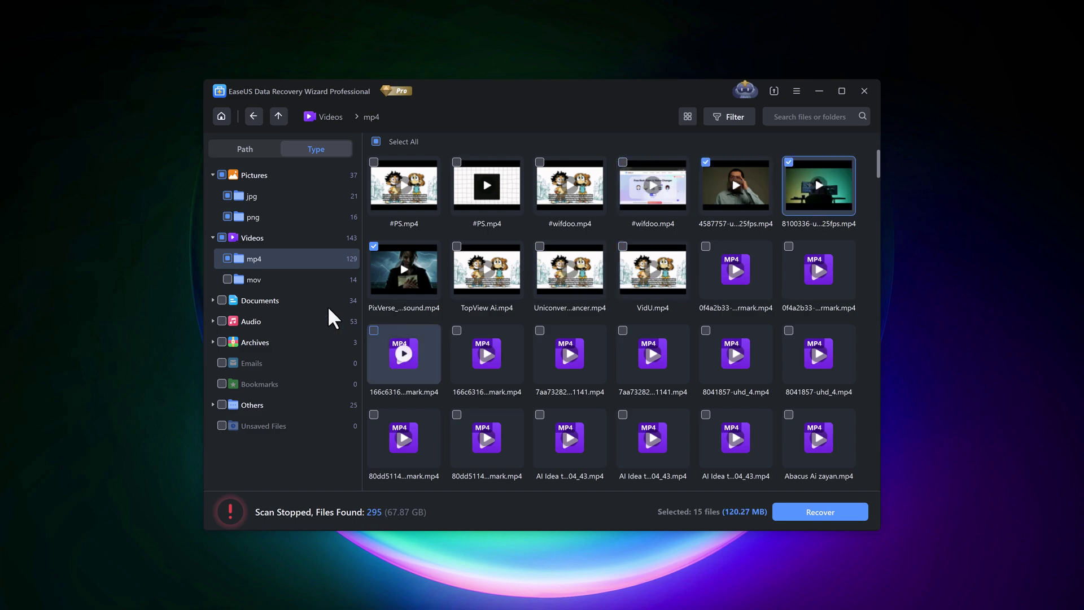
Browse the Documents and Archives categories, then list the DATA (E:) files by path
{"action": "left_click", "coordinate": [250, 301]}
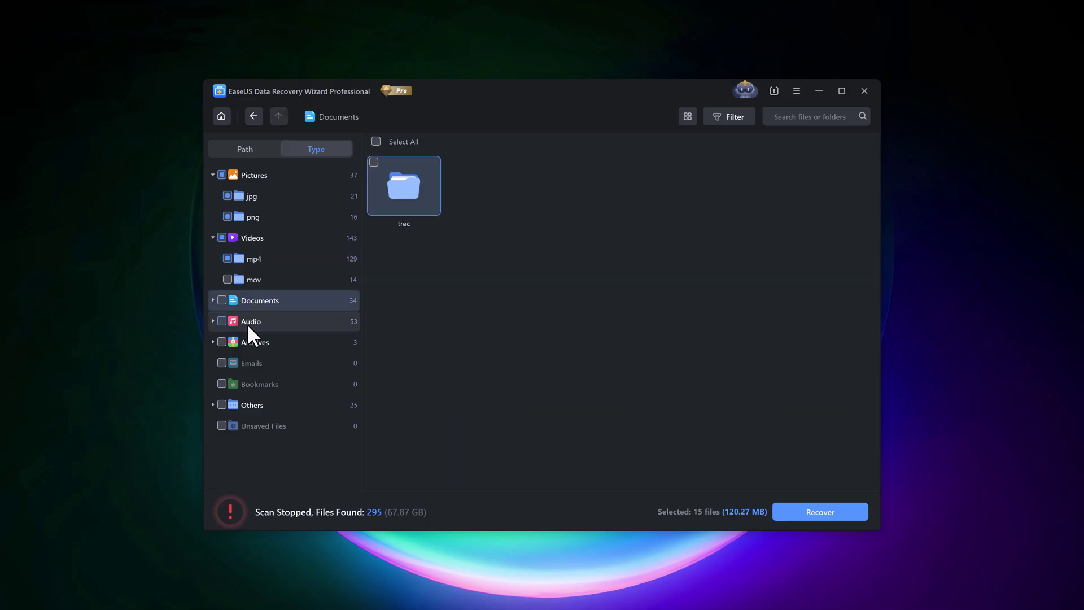
{"action": "double_click", "coordinate": [428, 191]}
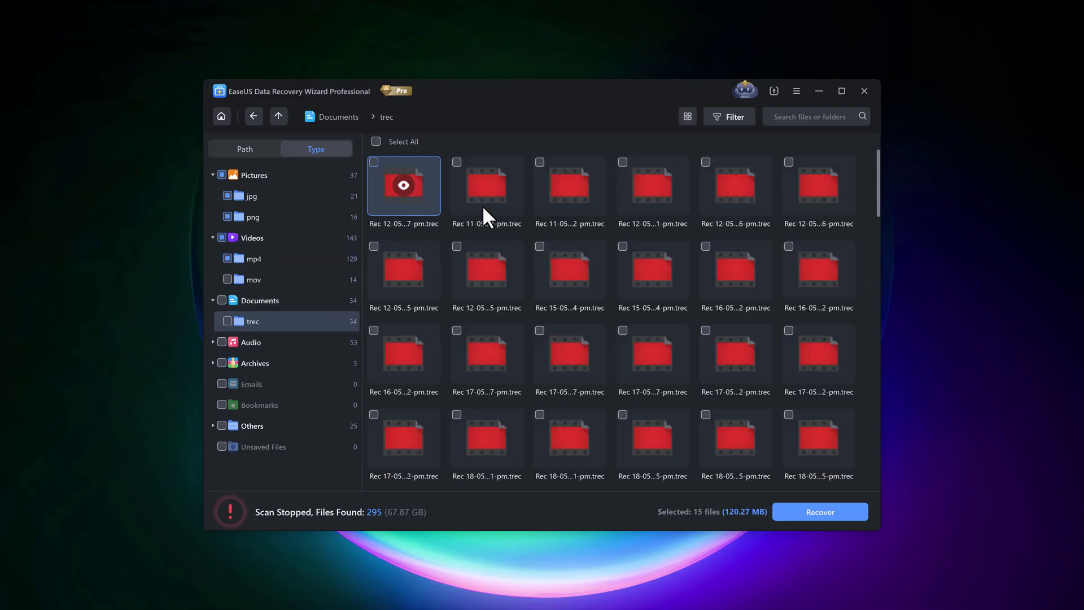
{"action": "left_click", "coordinate": [271, 301]}
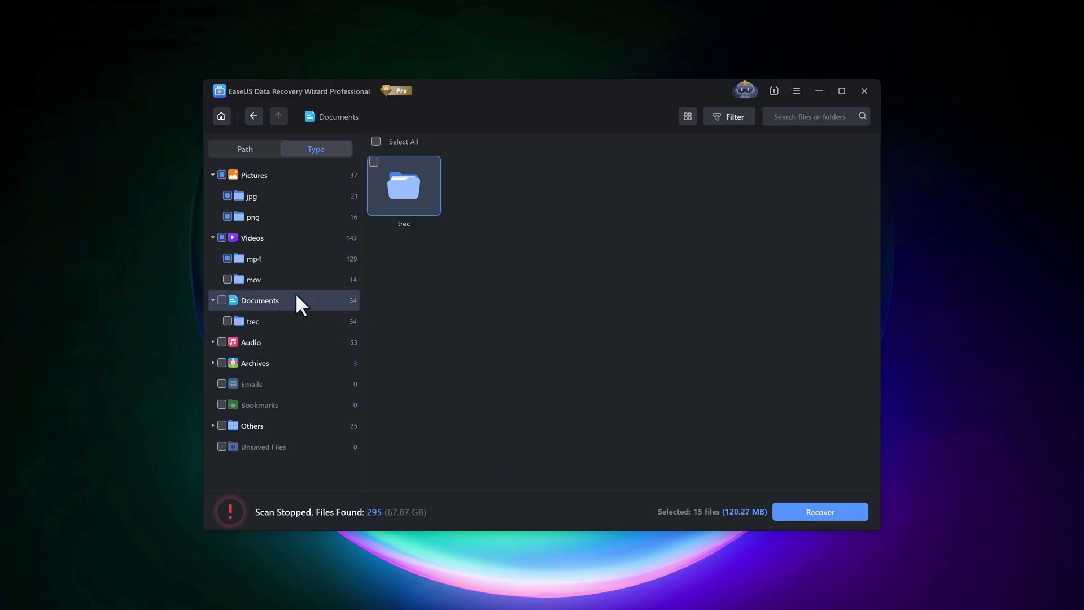
{"action": "left_click", "coordinate": [231, 365]}
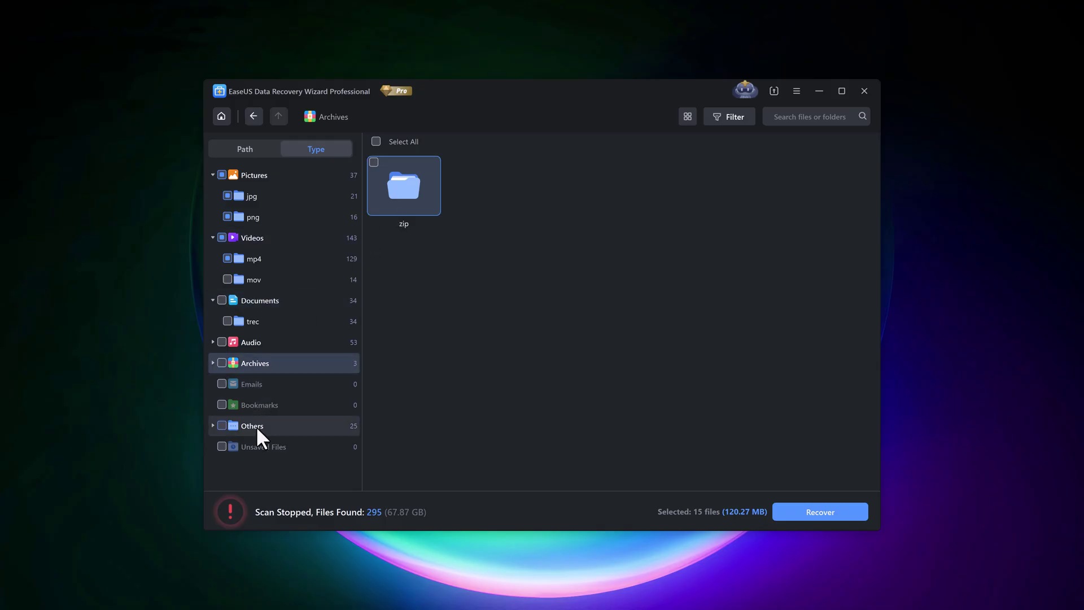
{"action": "left_click", "coordinate": [245, 150]}
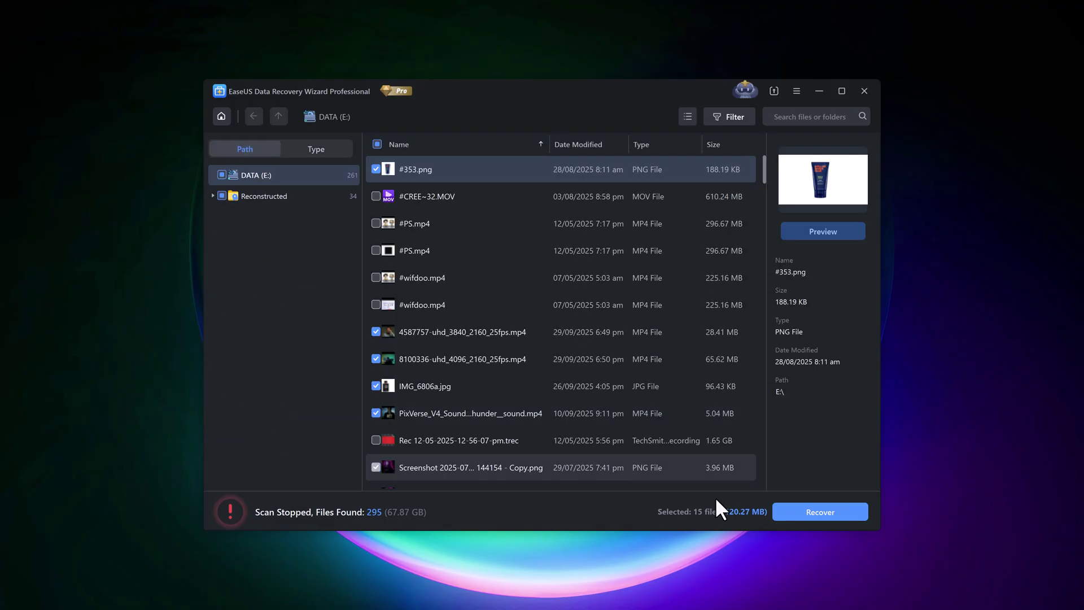
Recover the 15 selected files to Local Disk (D:) with file repair kept on
{"action": "left_click", "coordinate": [809, 511]}
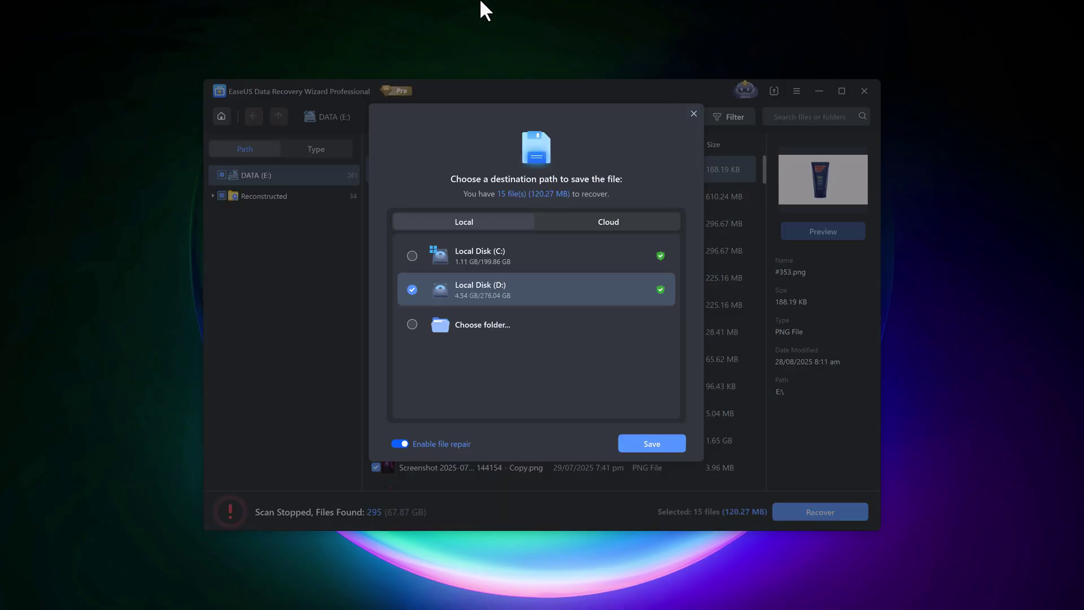
{"action": "left_click", "coordinate": [517, 255]}
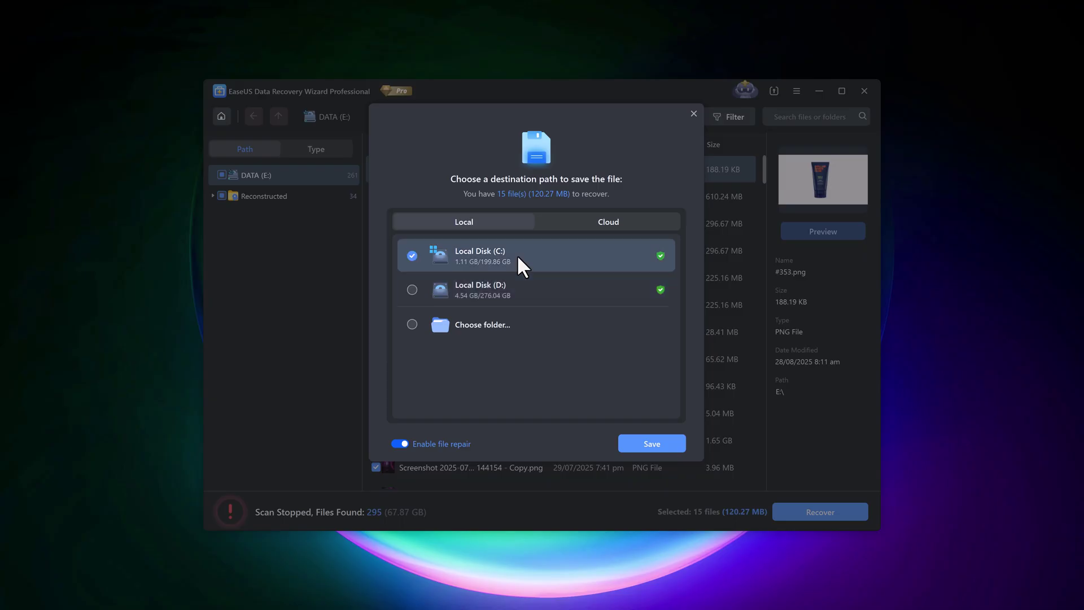
{"action": "left_click", "coordinate": [529, 292]}
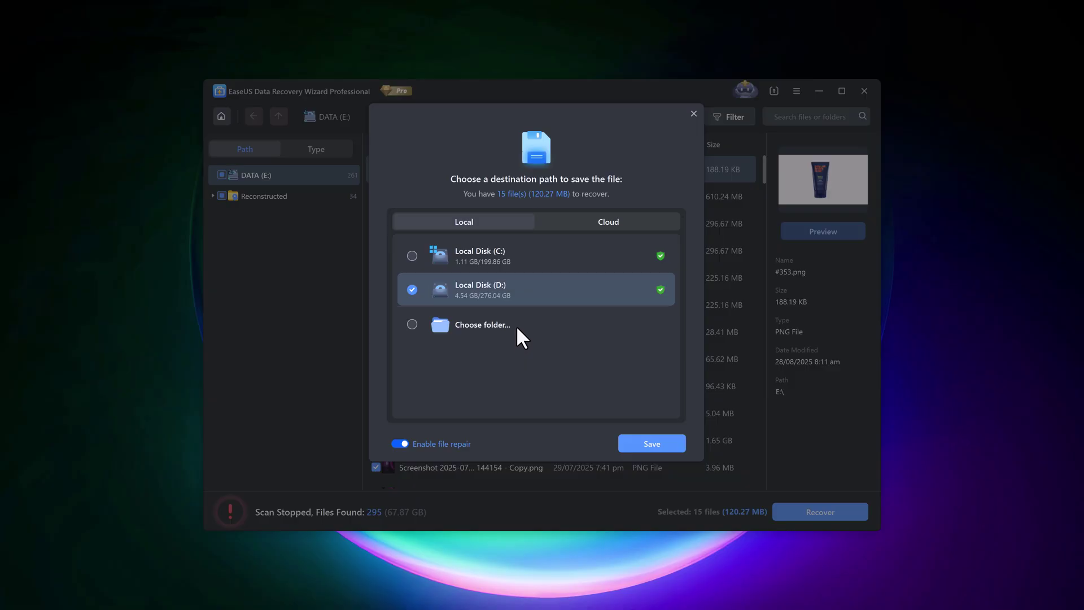
{"action": "left_click", "coordinate": [656, 444]}
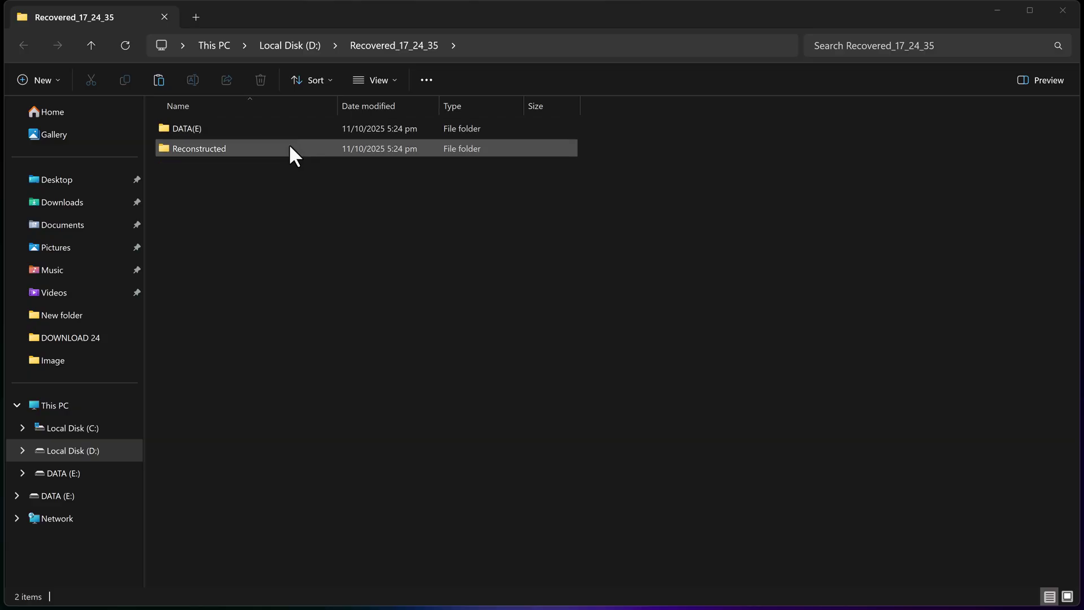
Open the recovered DATA(E) folder in Recovered_17_24_35 to review the restored photos
{"action": "double_click", "coordinate": [290, 127]}
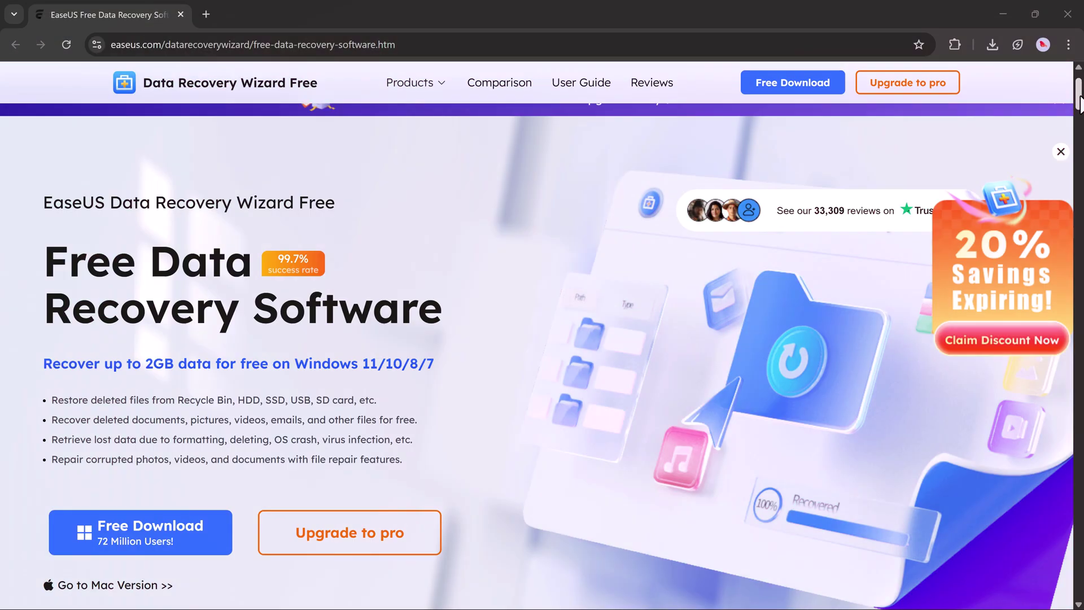
Scroll the free data recovery page, show the File Types 1000+ tab, and continue toward the comparison table
{"action": "scroll", "coordinate": [537, 339], "scroll_direction": "down", "scroll_amount": 10}
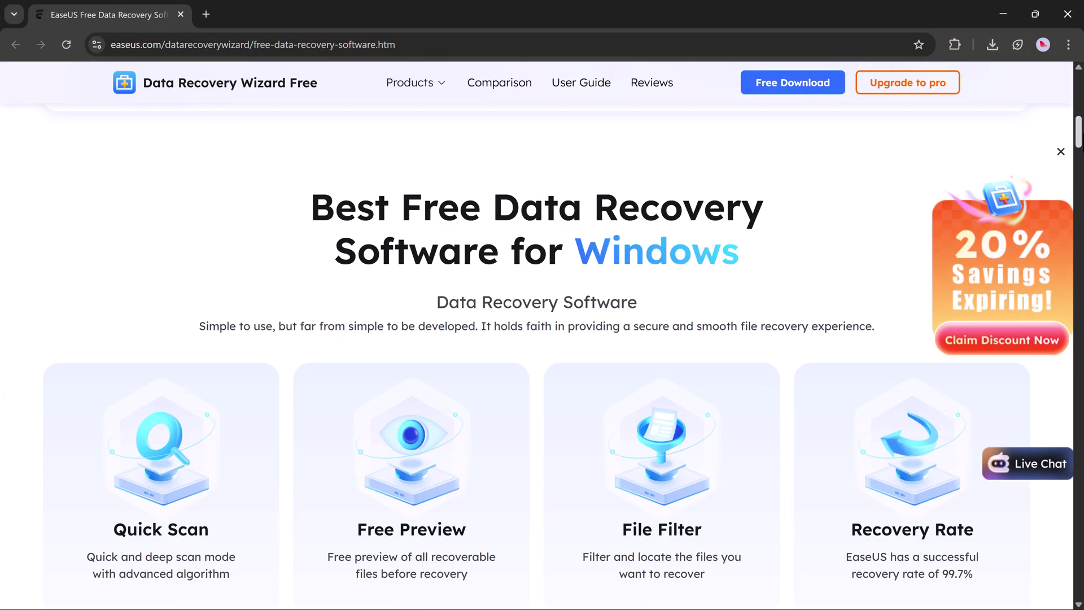
{"action": "scroll", "coordinate": [536, 339], "scroll_direction": "down", "scroll_amount": 12}
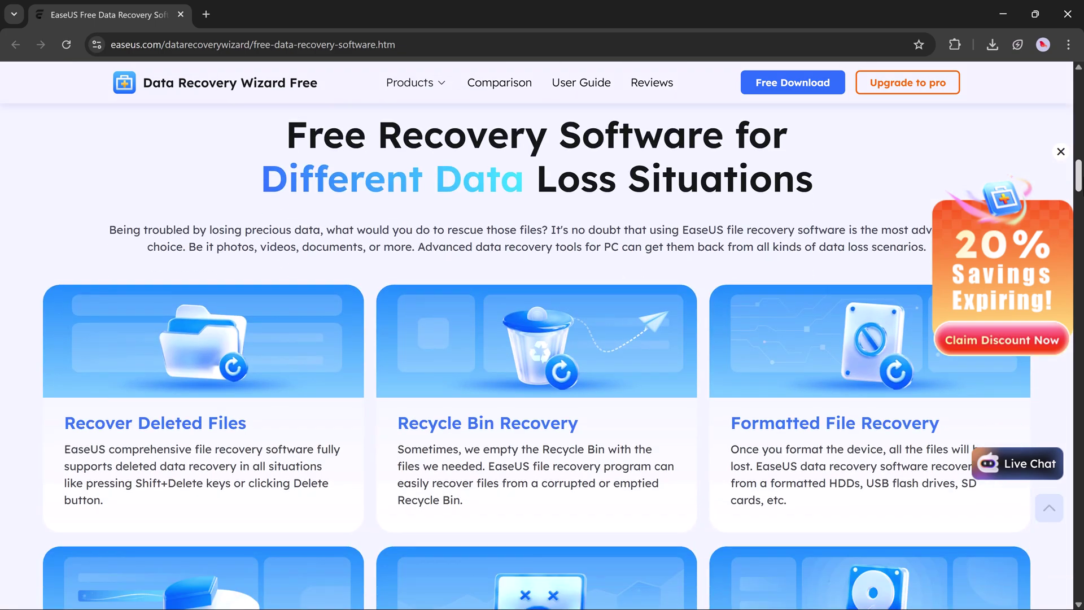
{"action": "scroll", "coordinate": [672, 319], "scroll_direction": "down", "scroll_amount": 10}
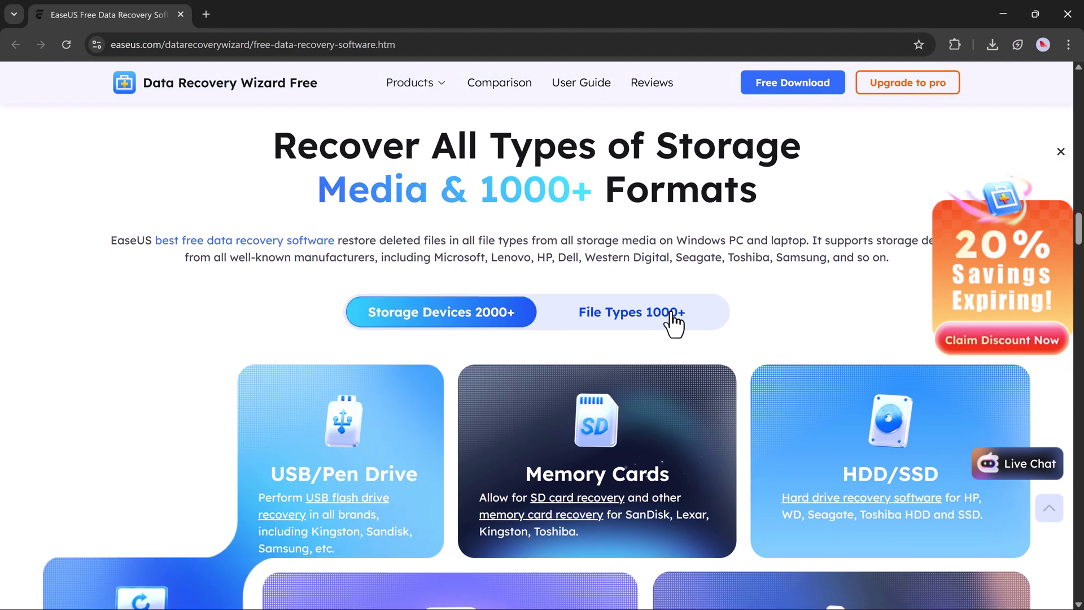
{"action": "left_click", "coordinate": [674, 313]}
{"action": "scroll", "coordinate": [719, 317], "scroll_direction": "down", "scroll_amount": 10}
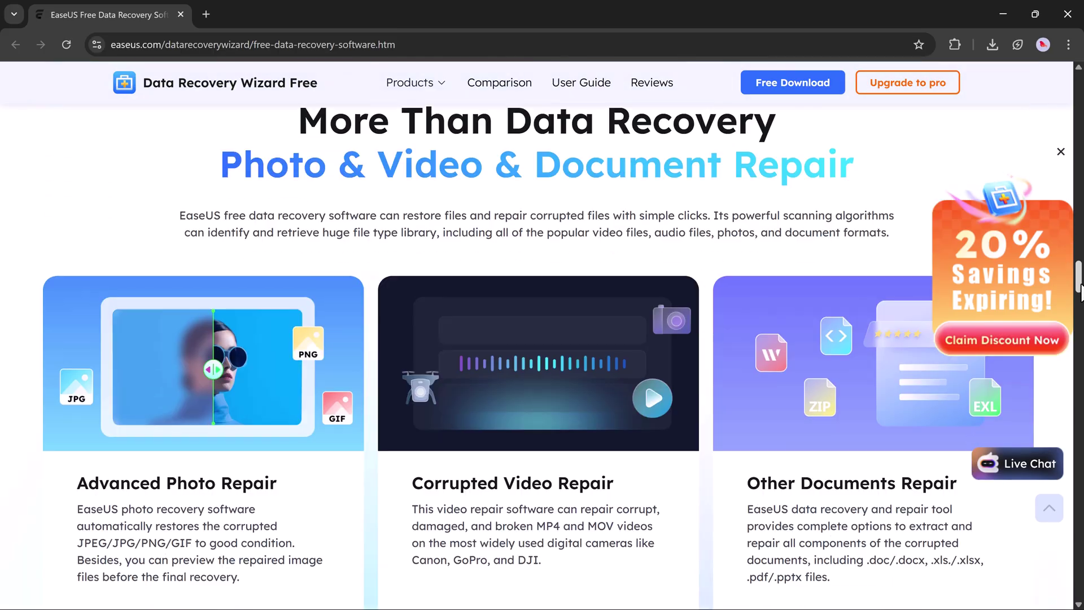